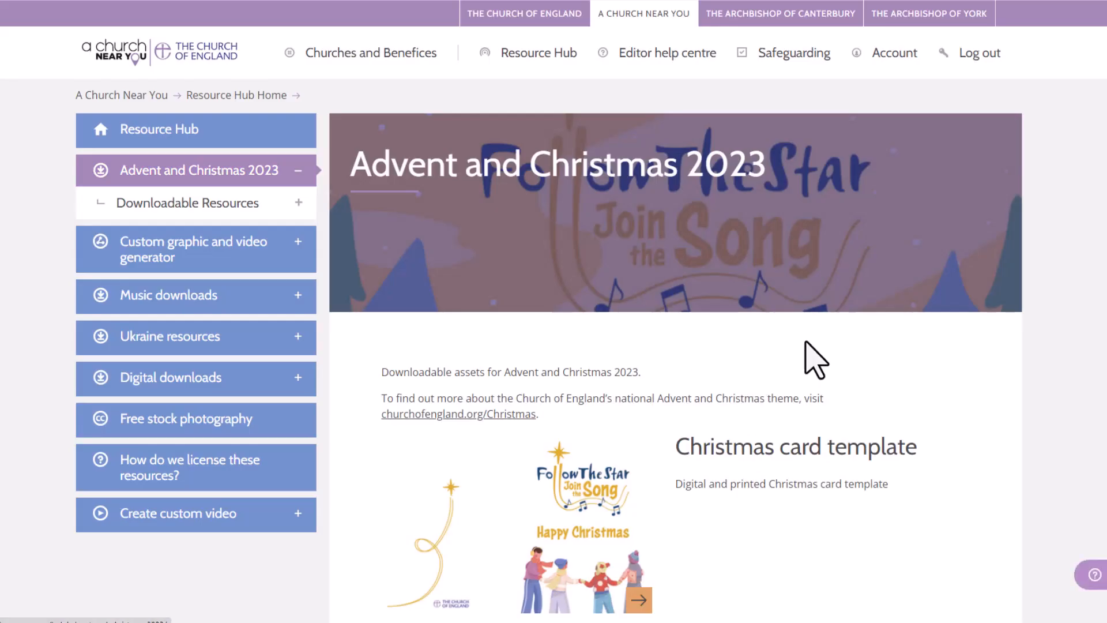
Open the Logos and brand guidelines resources from the Advent and Christmas 2023 page.
{"action": "scroll", "coordinate": [790, 327], "scroll_direction": "down", "scroll_amount": 3}
{"action": "scroll", "coordinate": [785, 313], "scroll_direction": "down", "scroll_amount": 6}
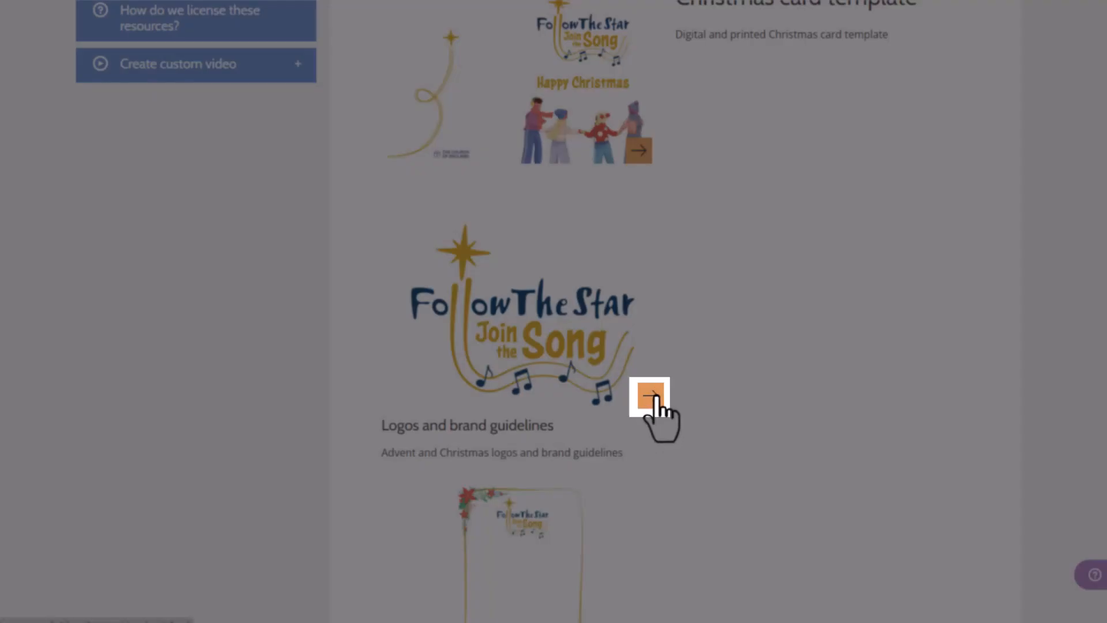
{"action": "left_click", "coordinate": [657, 394]}
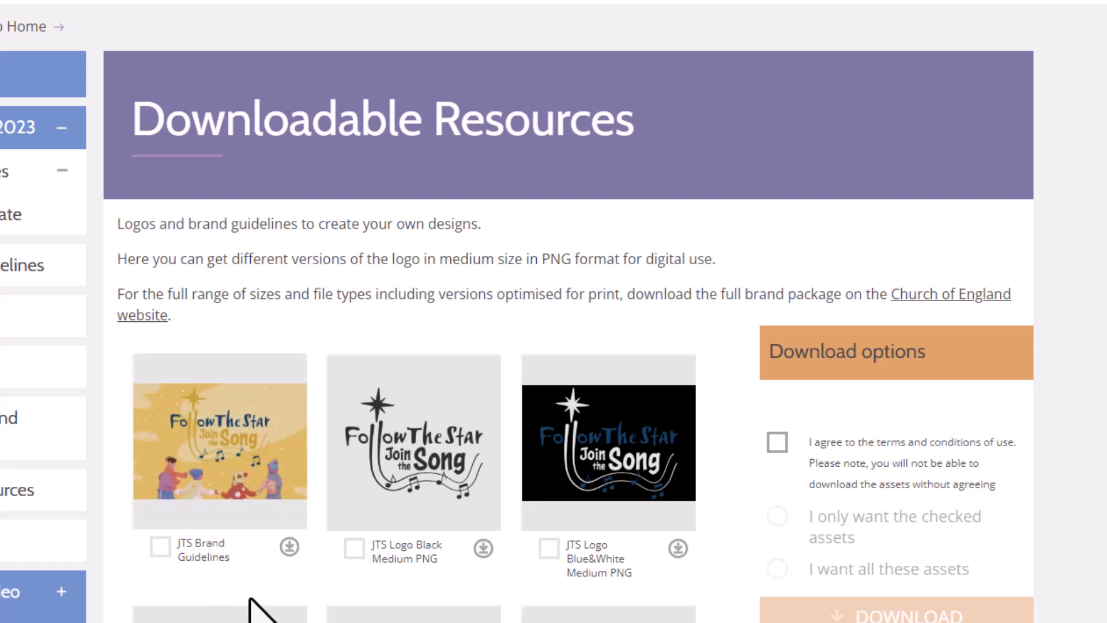
Select the JTS Brand Guidelines and the black, blue and yellow, and star medium PNG logos for download.
{"action": "scroll", "coordinate": [320, 602], "scroll_direction": "down", "scroll_amount": 1}
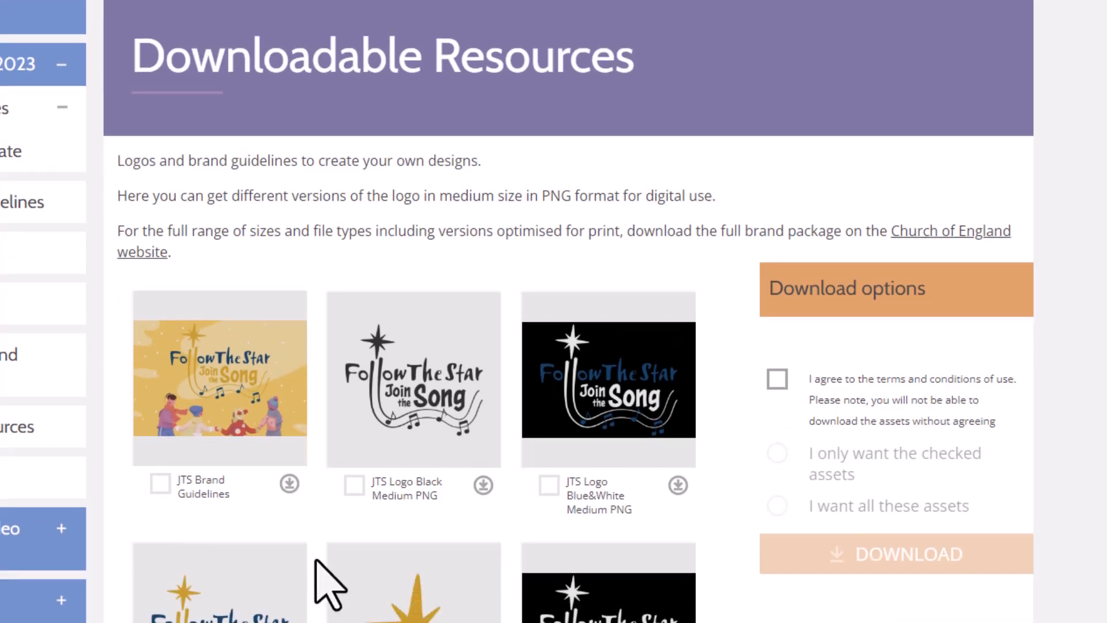
{"action": "scroll", "coordinate": [316, 559], "scroll_direction": "down", "scroll_amount": 1}
{"action": "scroll", "coordinate": [311, 556], "scroll_direction": "up", "scroll_amount": 1}
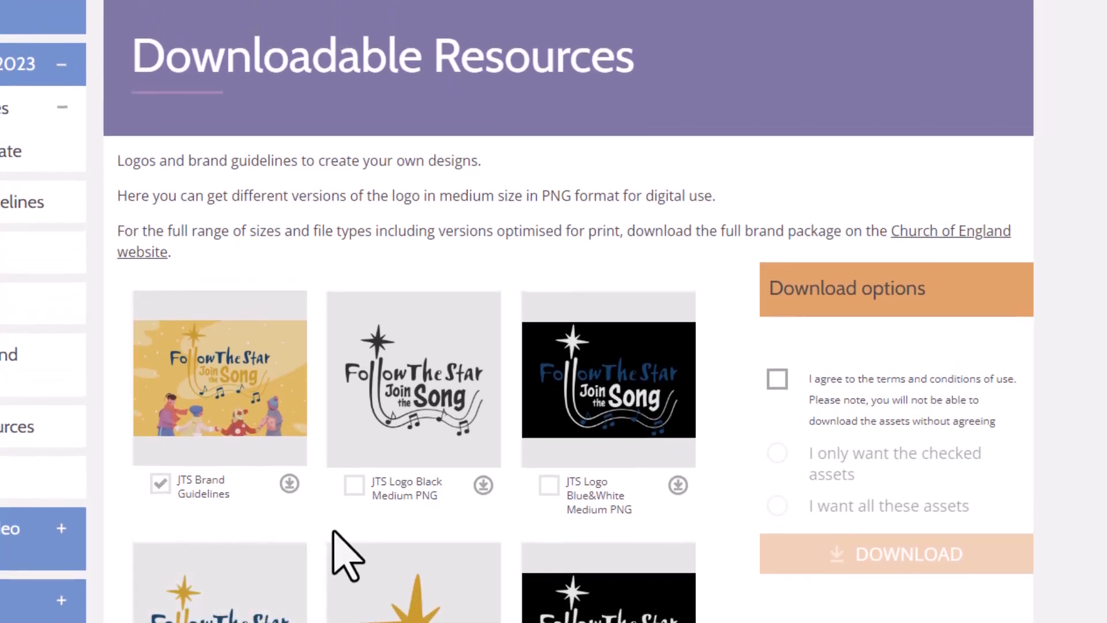
{"action": "left_click", "coordinate": [352, 488]}
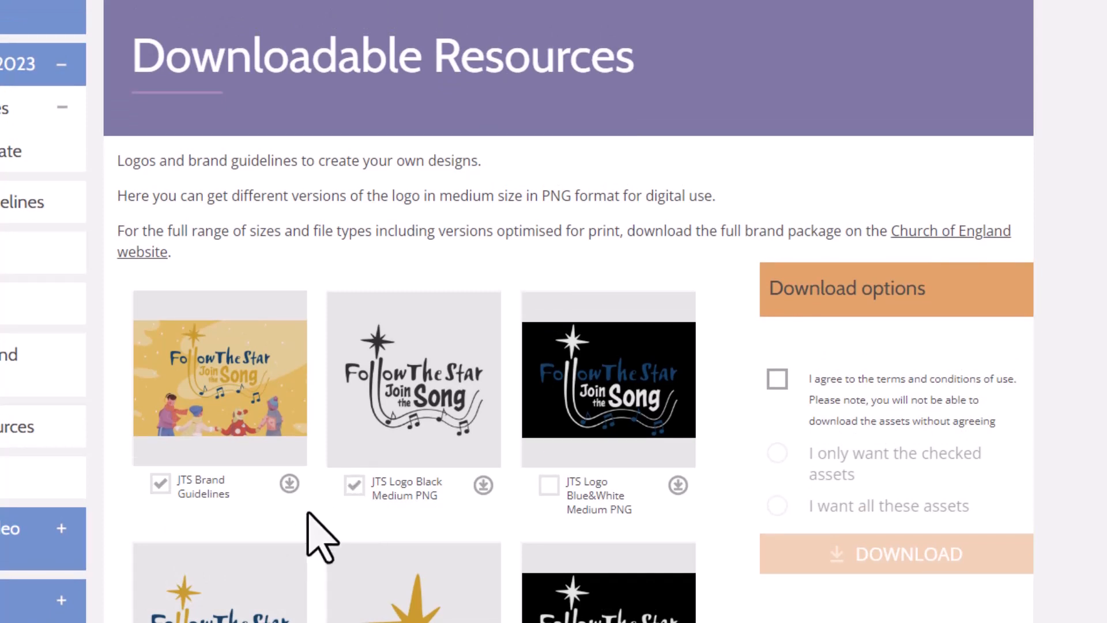
{"action": "scroll", "coordinate": [316, 531], "scroll_direction": "down", "scroll_amount": 4}
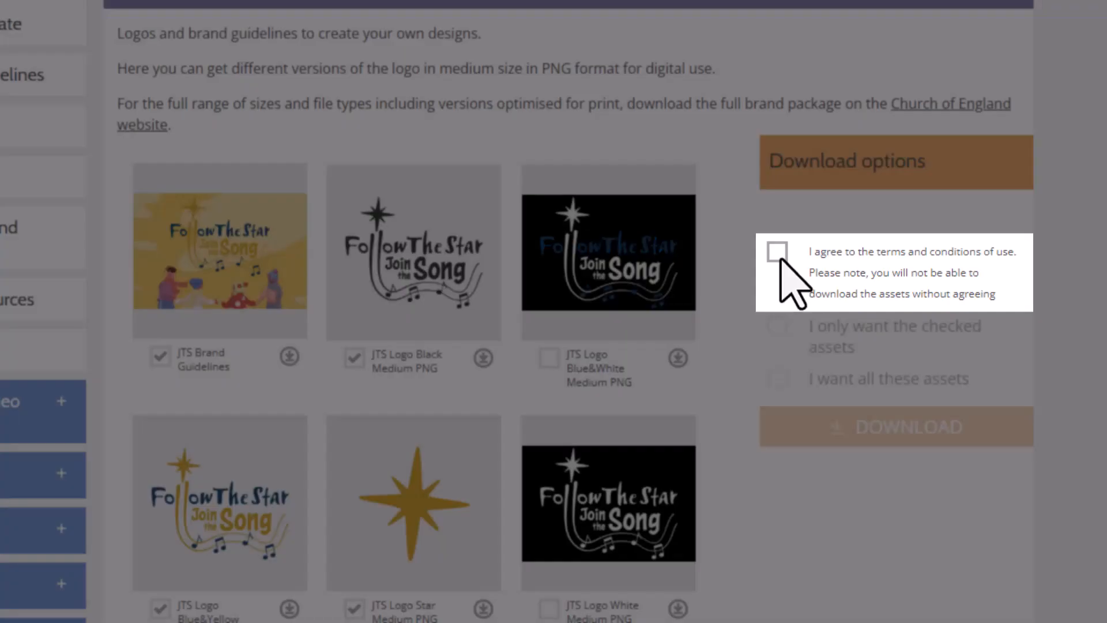
Agree to the terms and conditions of use and download only the checked assets.
{"action": "left_click", "coordinate": [778, 251]}
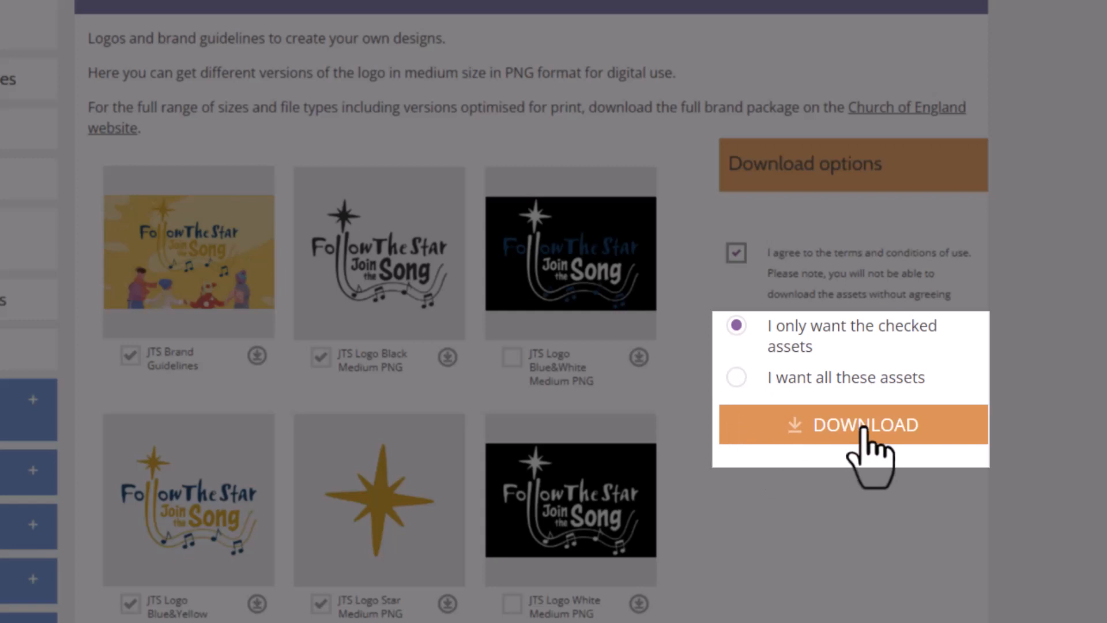
{"action": "left_click", "coordinate": [865, 430]}
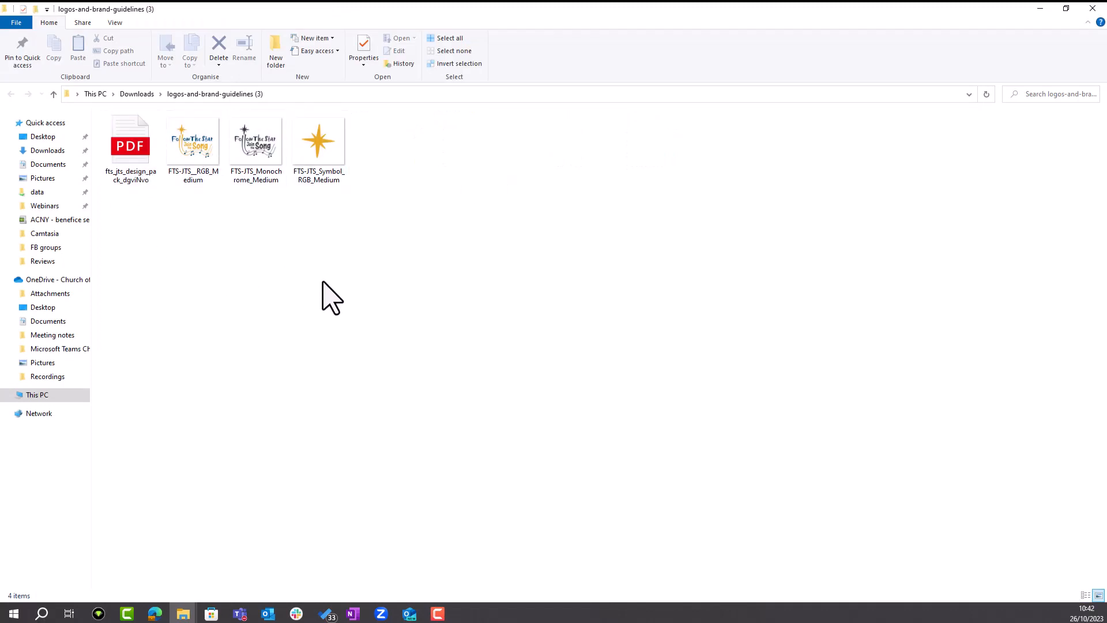
{"action": "left_click", "coordinate": [1032, 11]}
{"action": "left_click", "coordinate": [1032, 10]}
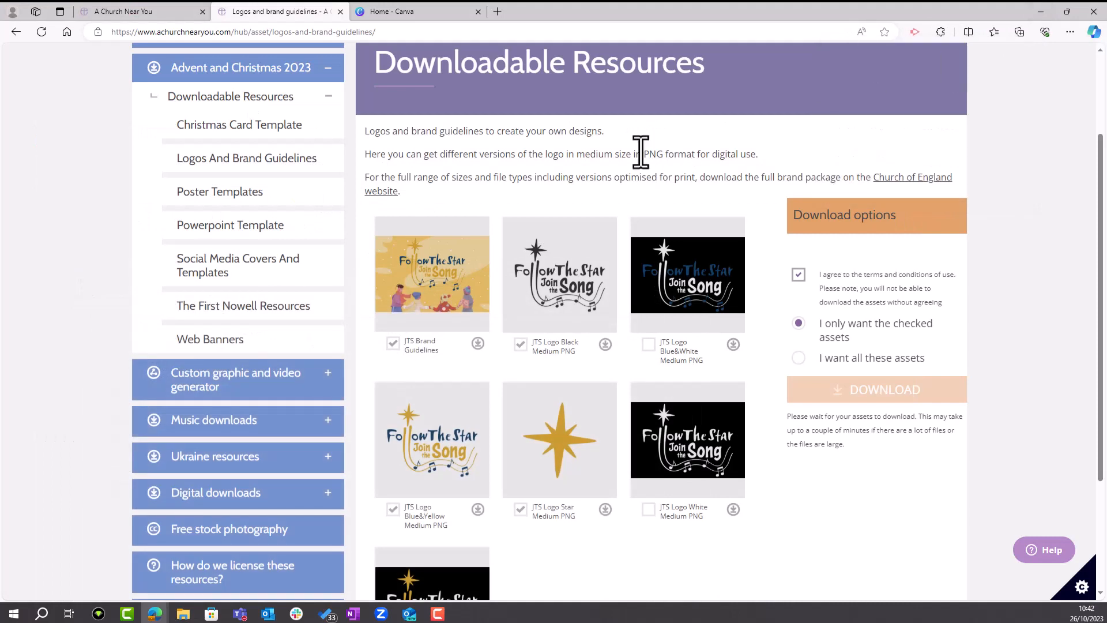
Switch to Canva and open the team's existing Church of England brand kit.
{"action": "left_click", "coordinate": [376, 12]}
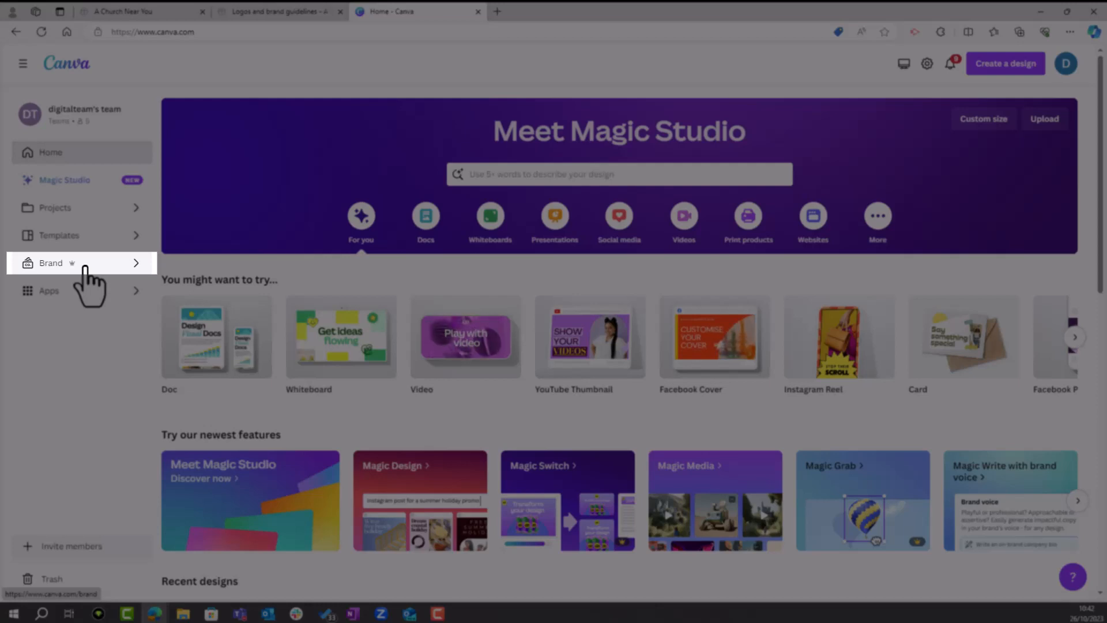
{"action": "left_click", "coordinate": [87, 264]}
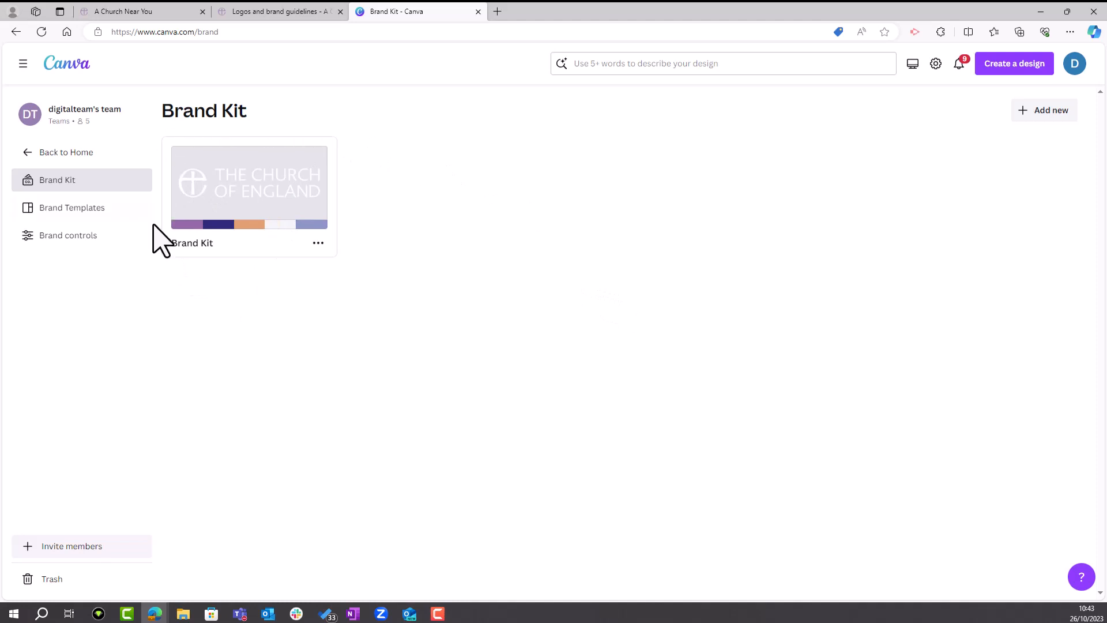
{"action": "left_click", "coordinate": [259, 245]}
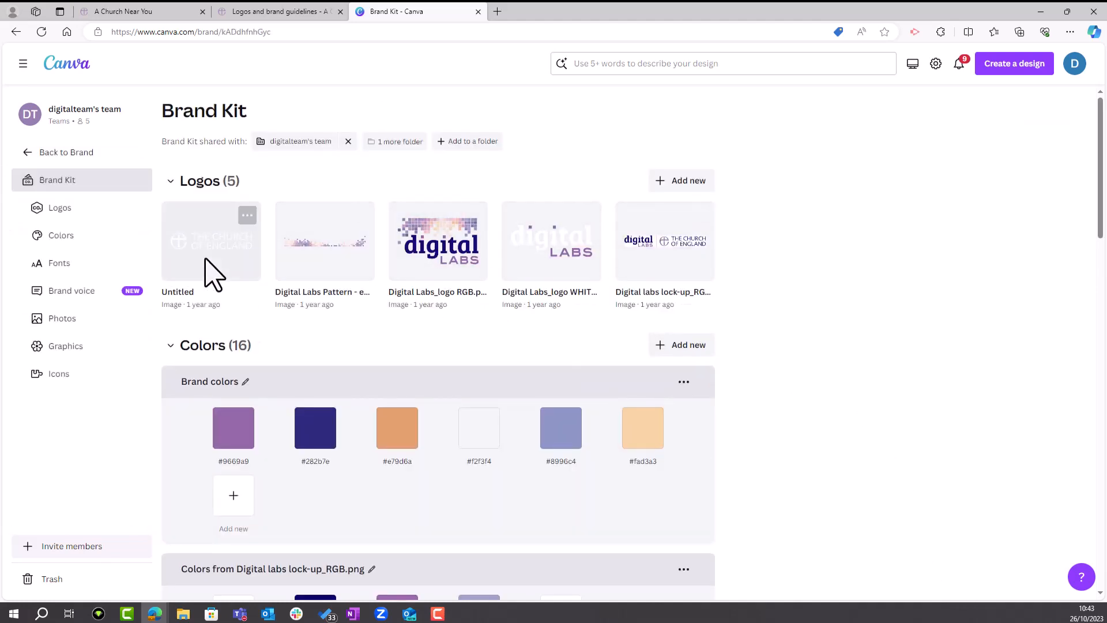
Examine the brand kit's logos and color palettes down to the start of its fonts.
{"action": "scroll", "coordinate": [819, 438], "scroll_direction": "down", "scroll_amount": 2}
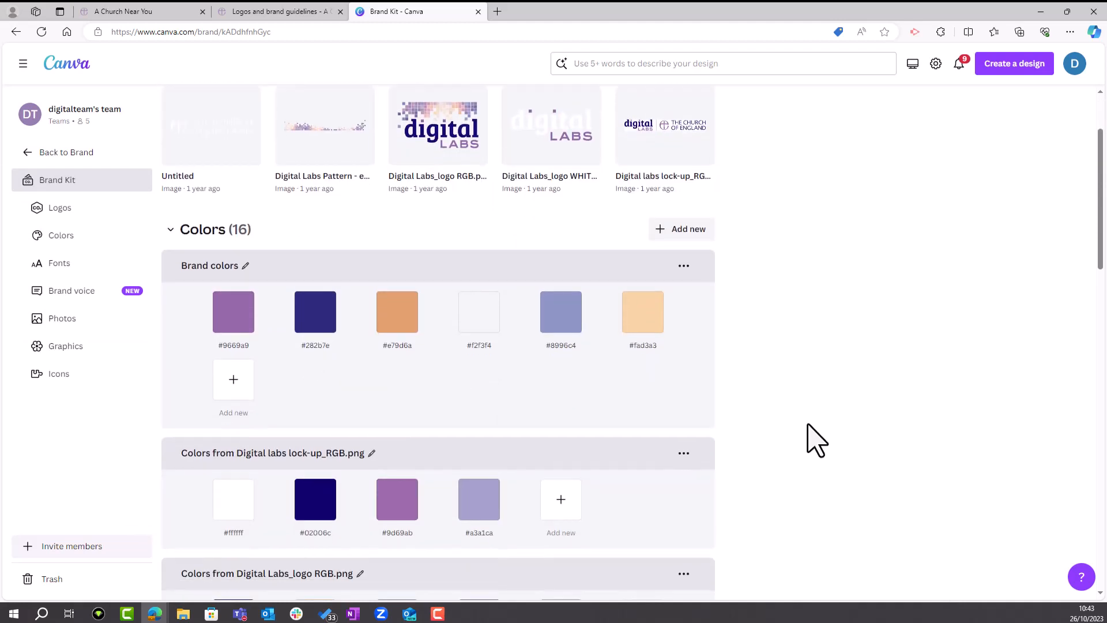
{"action": "scroll", "coordinate": [478, 438], "scroll_direction": "down", "scroll_amount": 7}
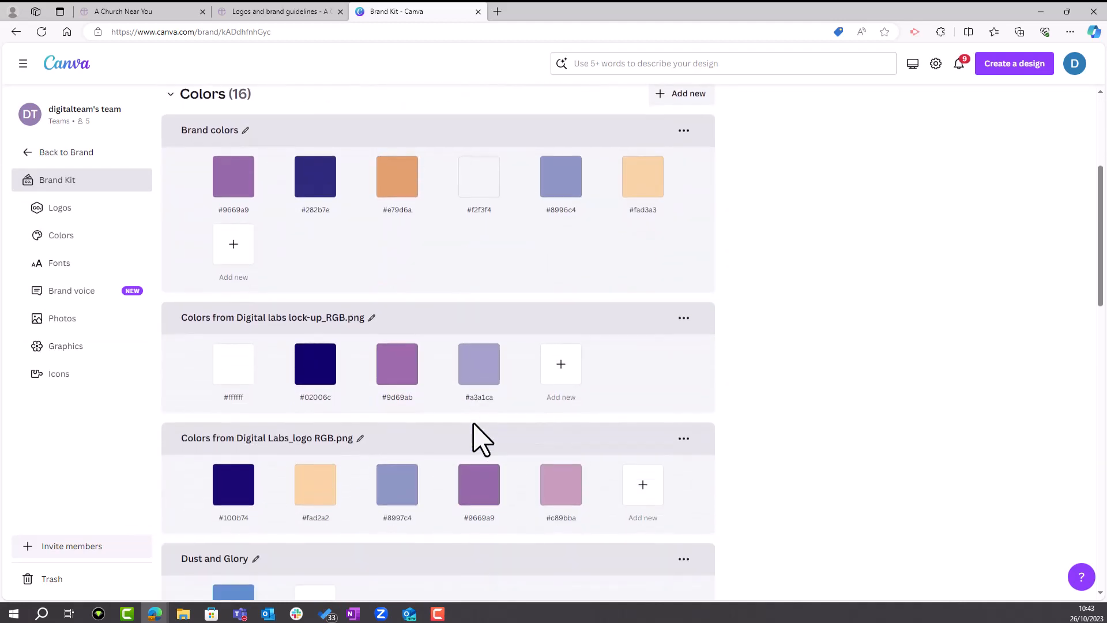
{"action": "scroll", "coordinate": [480, 438], "scroll_direction": "up", "scroll_amount": 12}
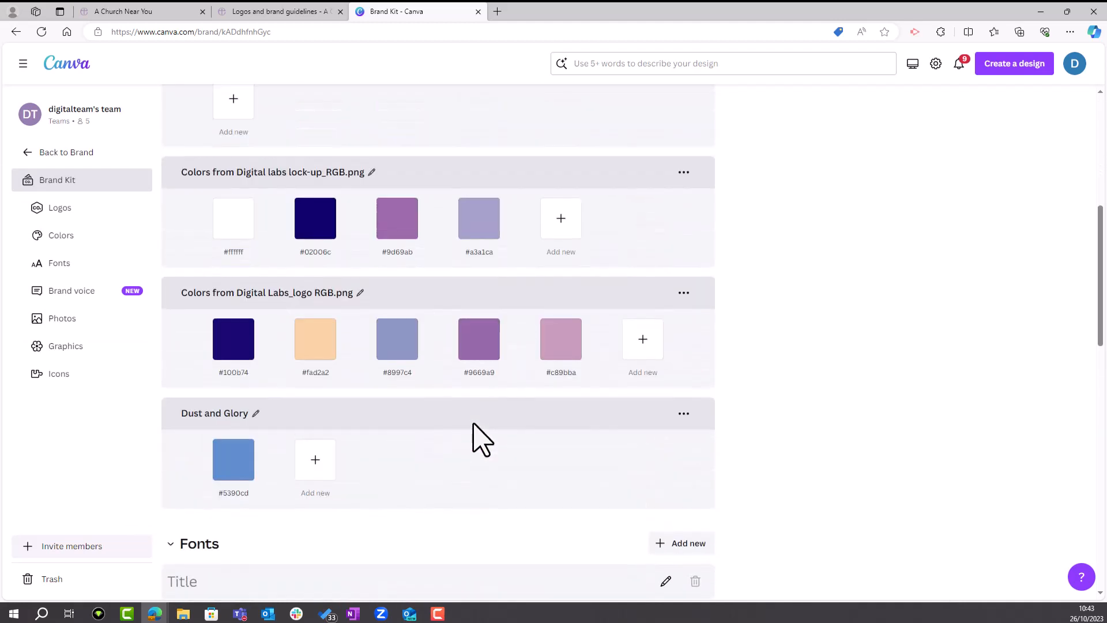
{"action": "scroll", "coordinate": [346, 199], "scroll_direction": "down", "scroll_amount": 1}
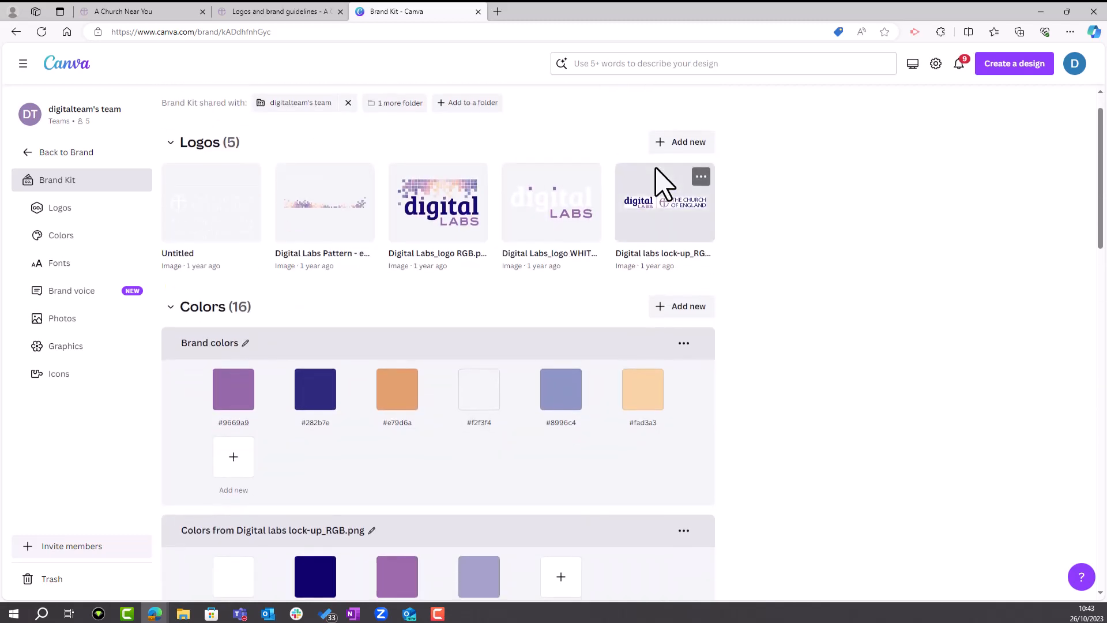
{"action": "scroll", "coordinate": [656, 168], "scroll_direction": "up", "scroll_amount": 1}
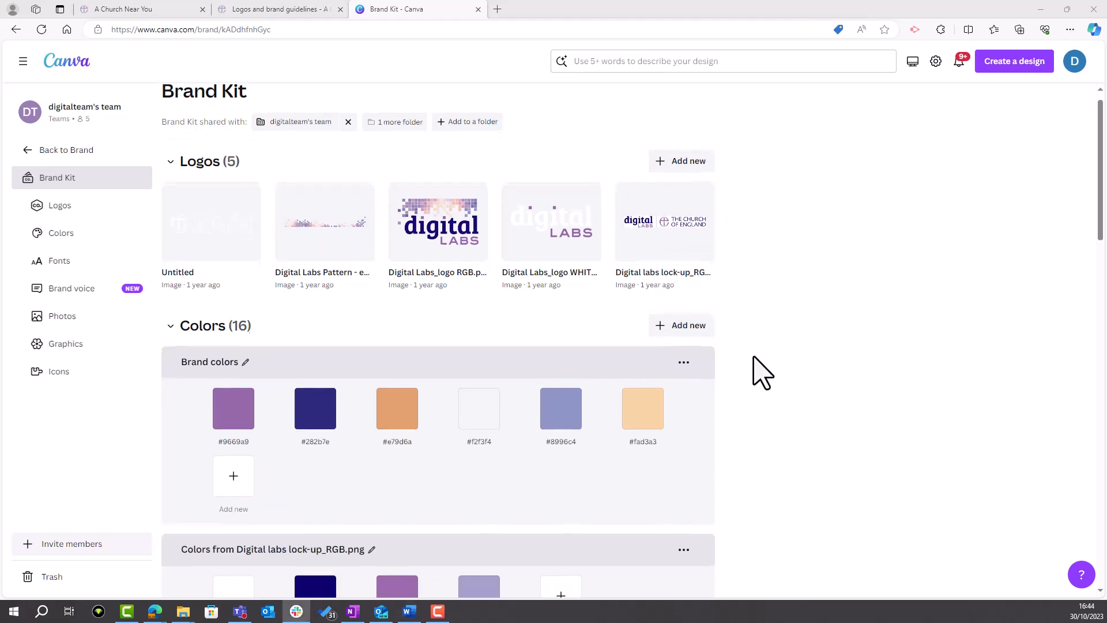
{"action": "scroll", "coordinate": [761, 373], "scroll_direction": "down", "scroll_amount": 1}
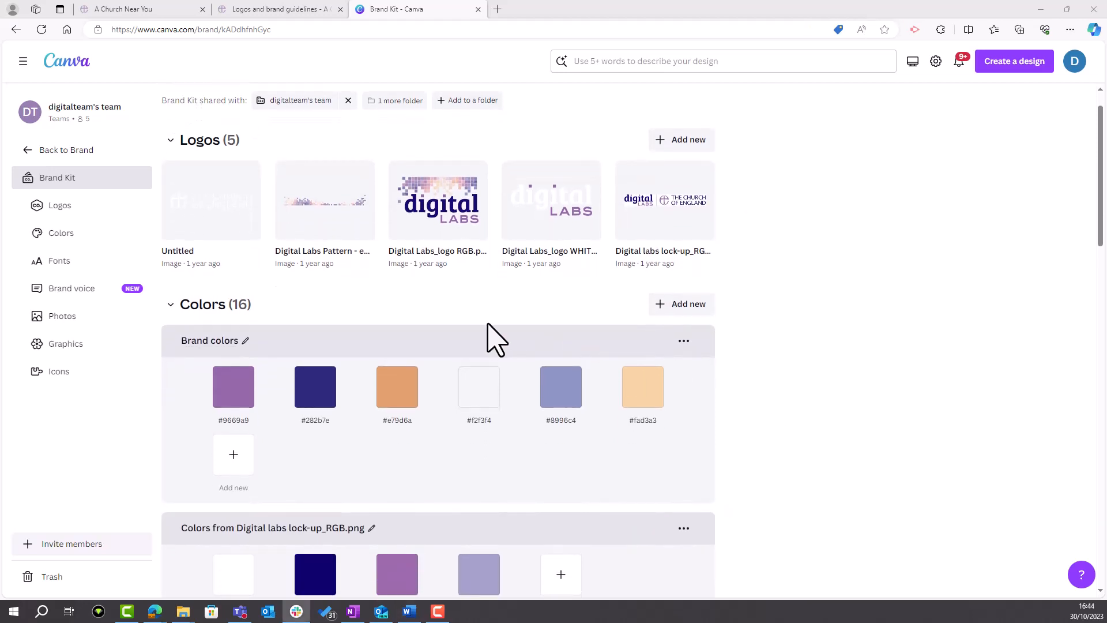
{"action": "scroll", "coordinate": [786, 427], "scroll_direction": "down", "scroll_amount": 1}
{"action": "scroll", "coordinate": [784, 424], "scroll_direction": "down", "scroll_amount": 5}
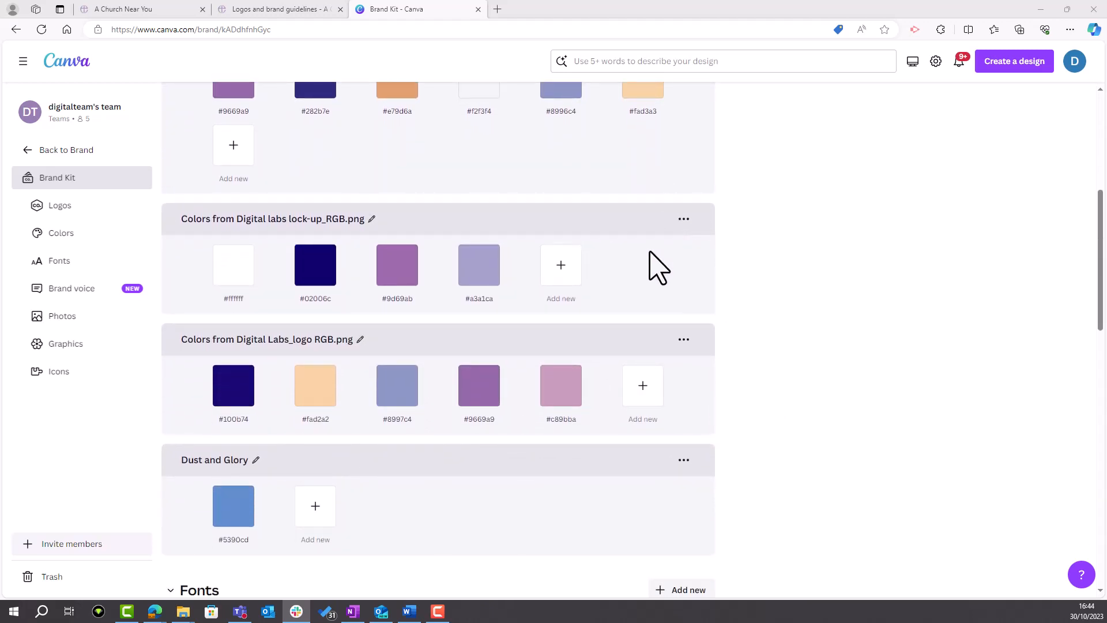
{"action": "scroll", "coordinate": [650, 501], "scroll_direction": "down", "scroll_amount": 1}
Add a custom color palette named "Follow the Star" to the brand kit and give it the color #fefefe.
{"action": "scroll", "coordinate": [651, 511], "scroll_direction": "up", "scroll_amount": 3}
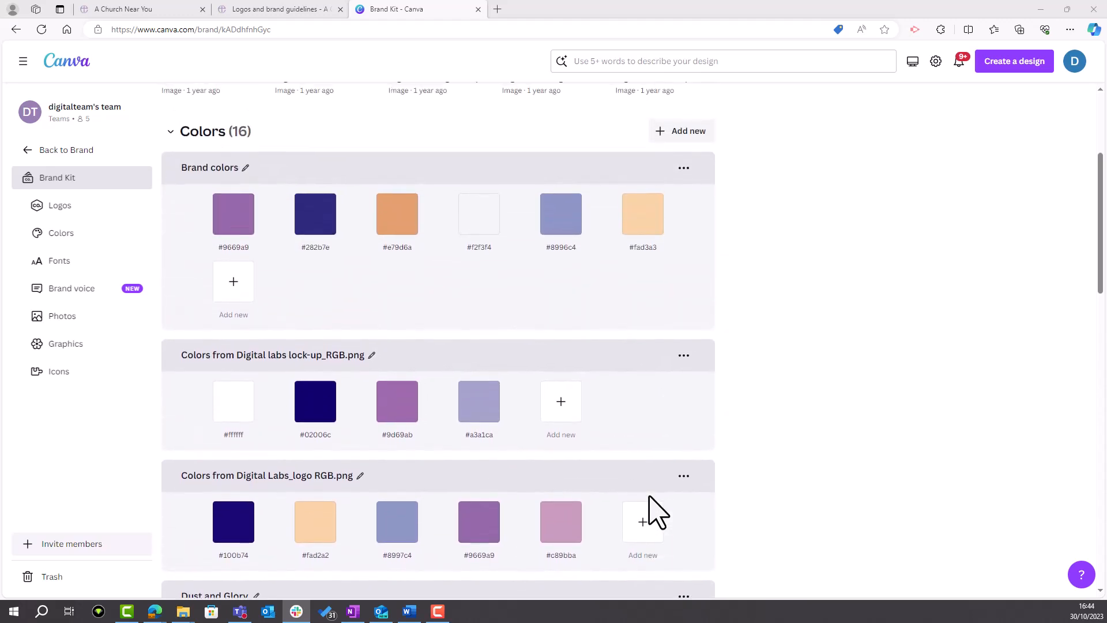
{"action": "scroll", "coordinate": [657, 512], "scroll_direction": "up", "scroll_amount": 2}
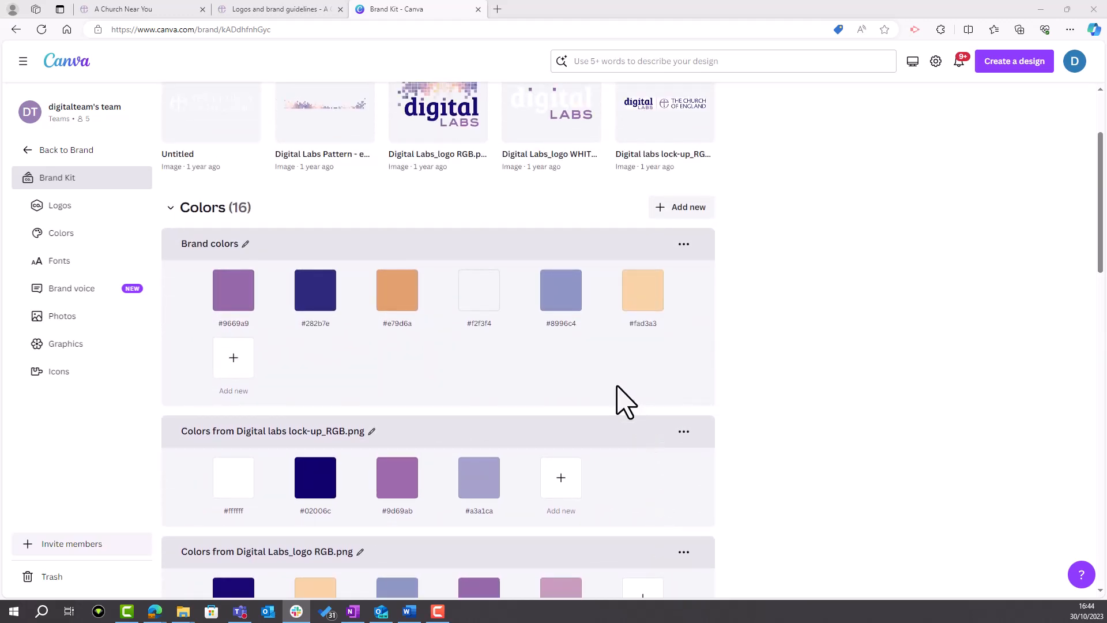
{"action": "left_click", "coordinate": [683, 208]}
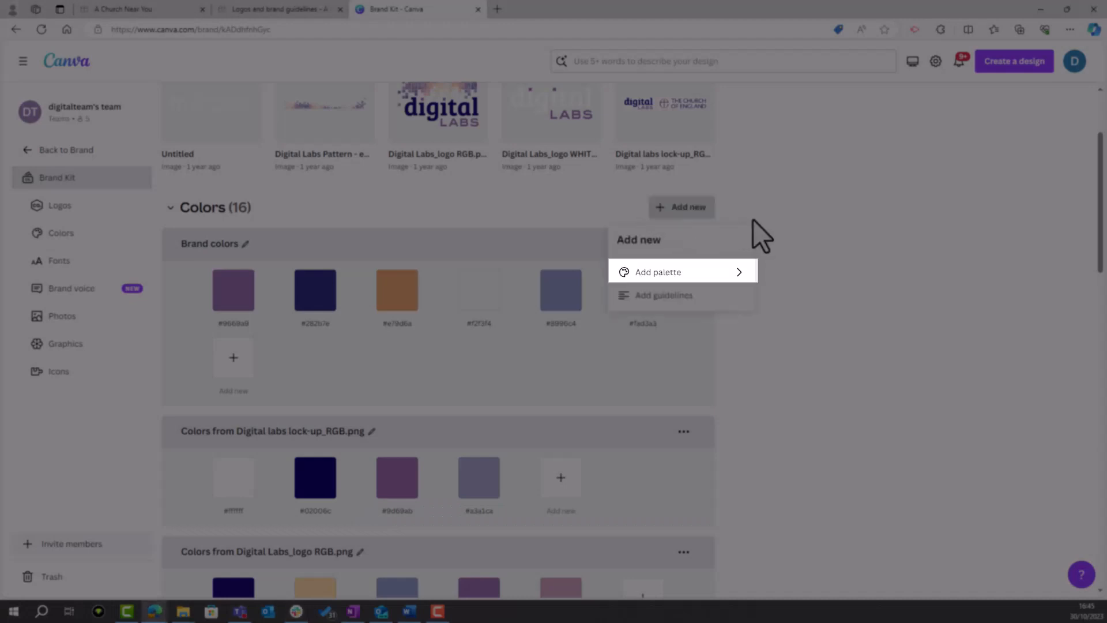
{"action": "left_click", "coordinate": [672, 275]}
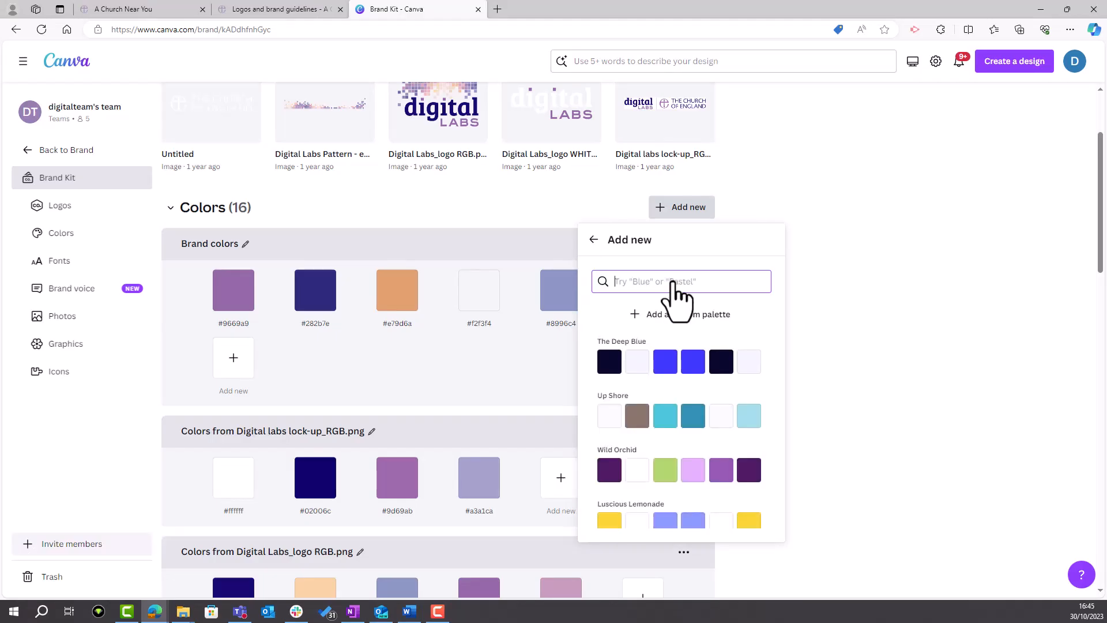
{"action": "left_click", "coordinate": [669, 314]}
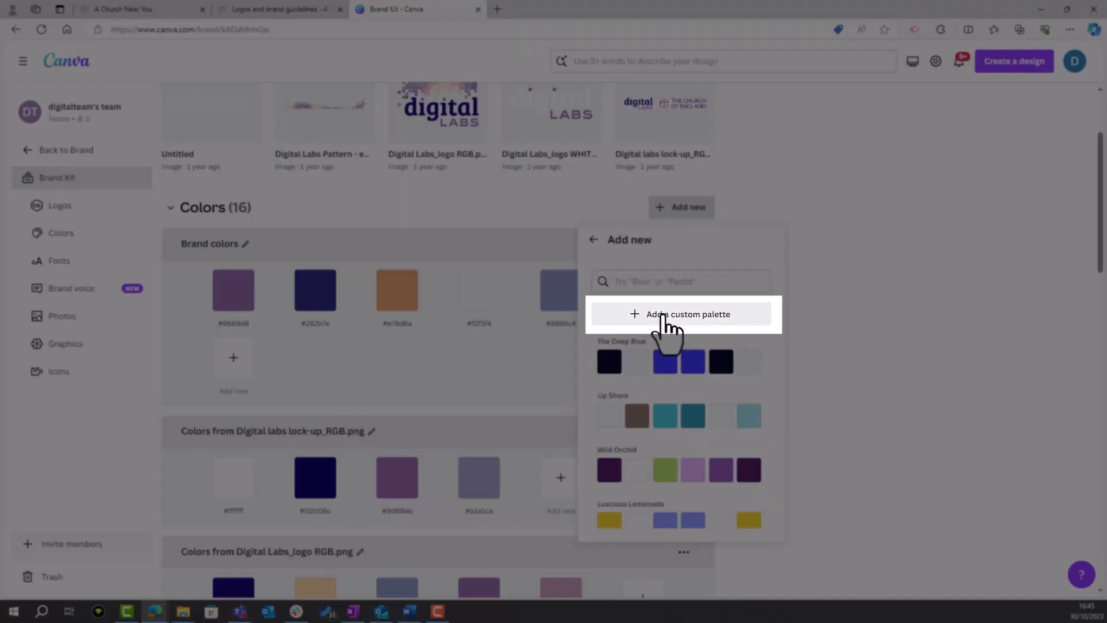
{"action": "scroll", "coordinate": [761, 425], "scroll_direction": "down", "scroll_amount": 7}
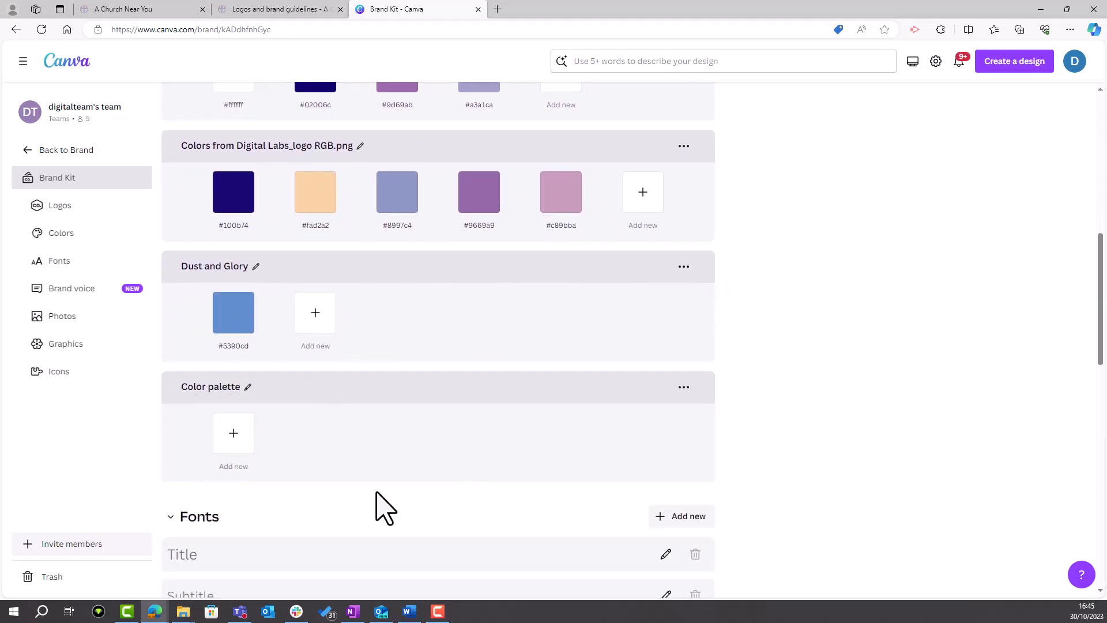
{"action": "left_click", "coordinate": [216, 385]}
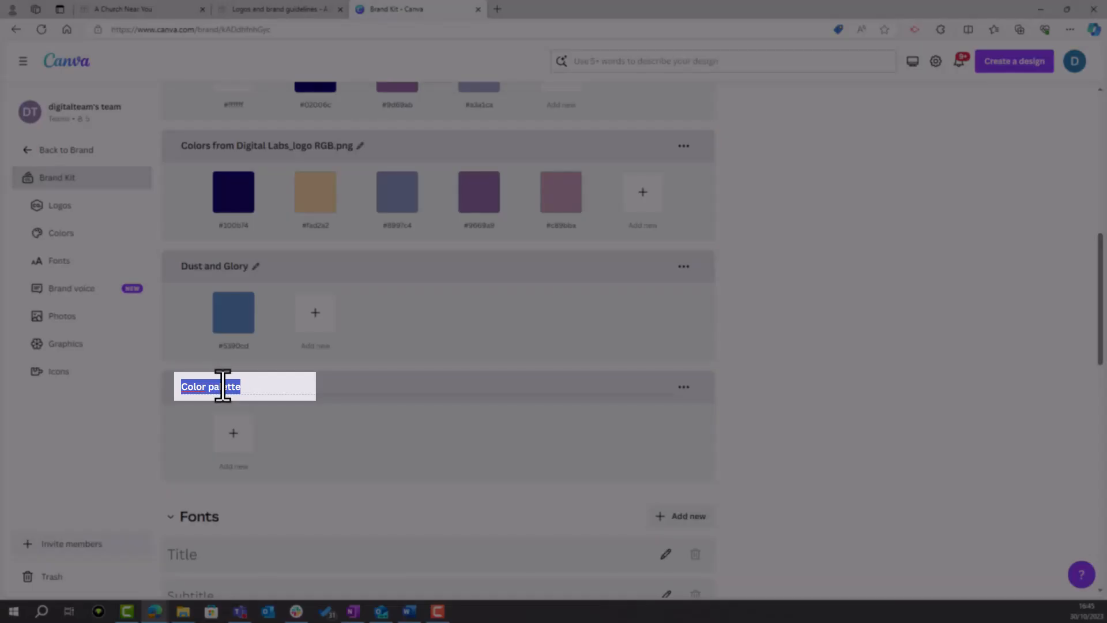
{"action": "type", "text": "Follow the Star"}
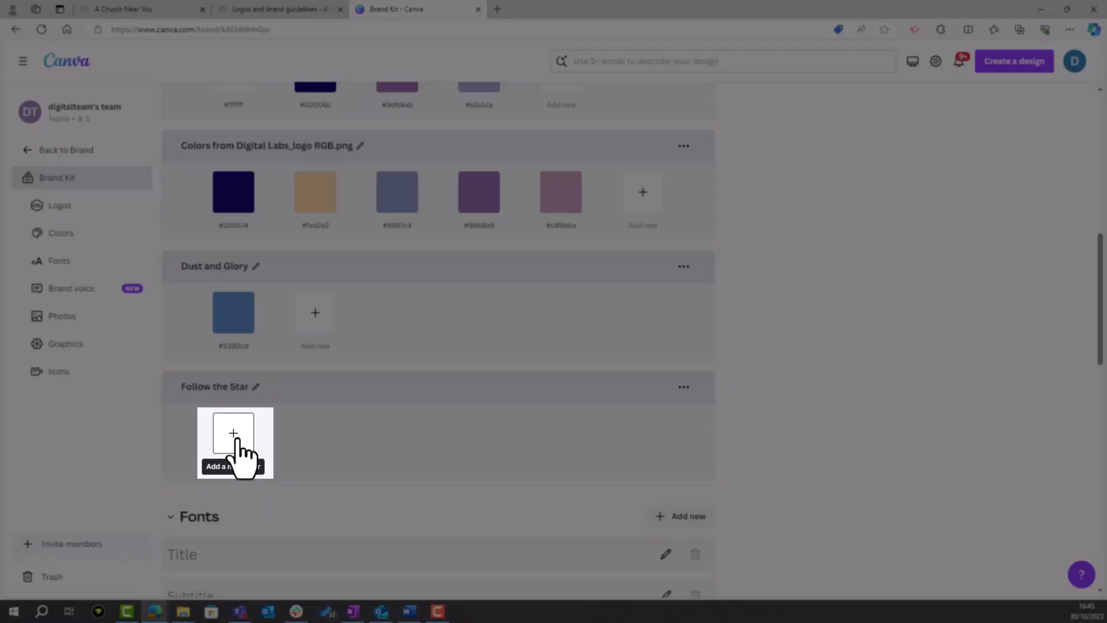
{"action": "left_click", "coordinate": [234, 435]}
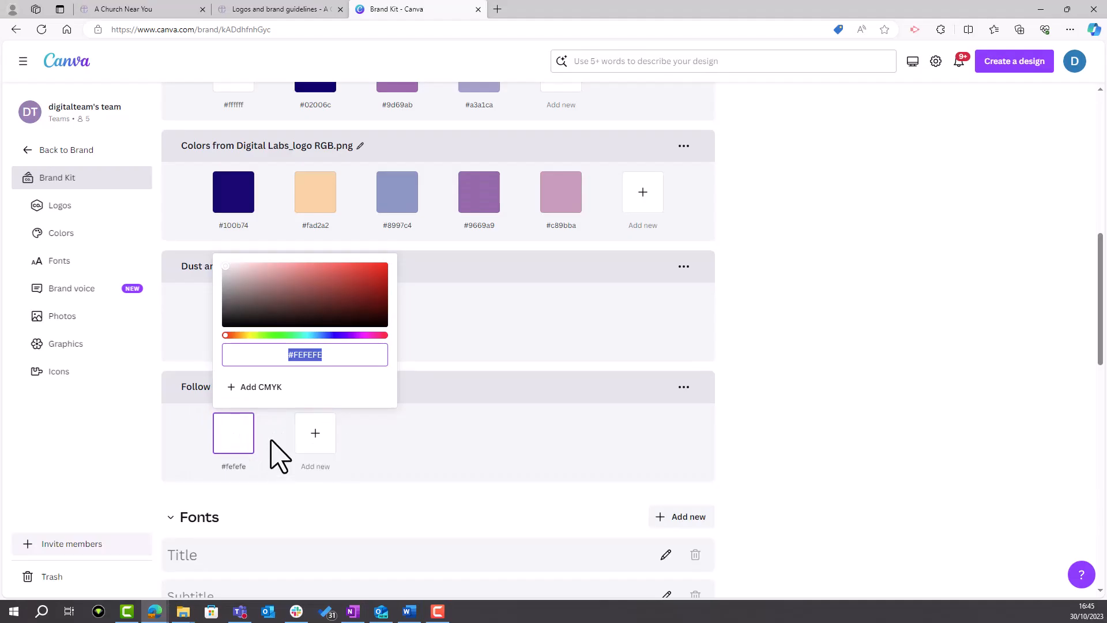
{"action": "left_click", "coordinate": [271, 441]}
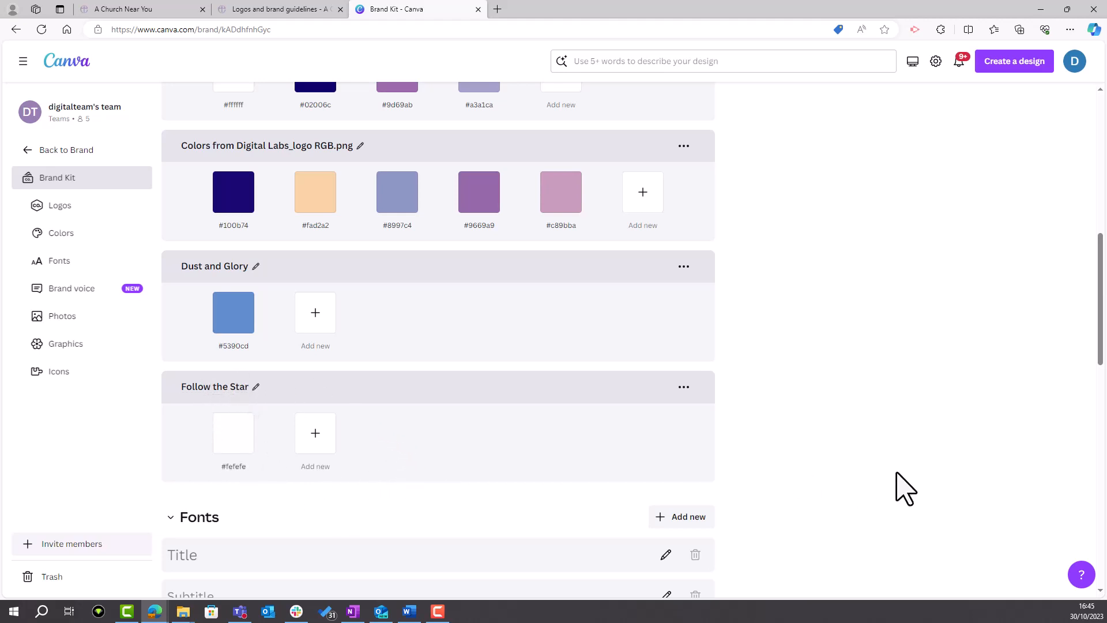
{"action": "scroll", "coordinate": [768, 468], "scroll_direction": "up", "scroll_amount": 7}
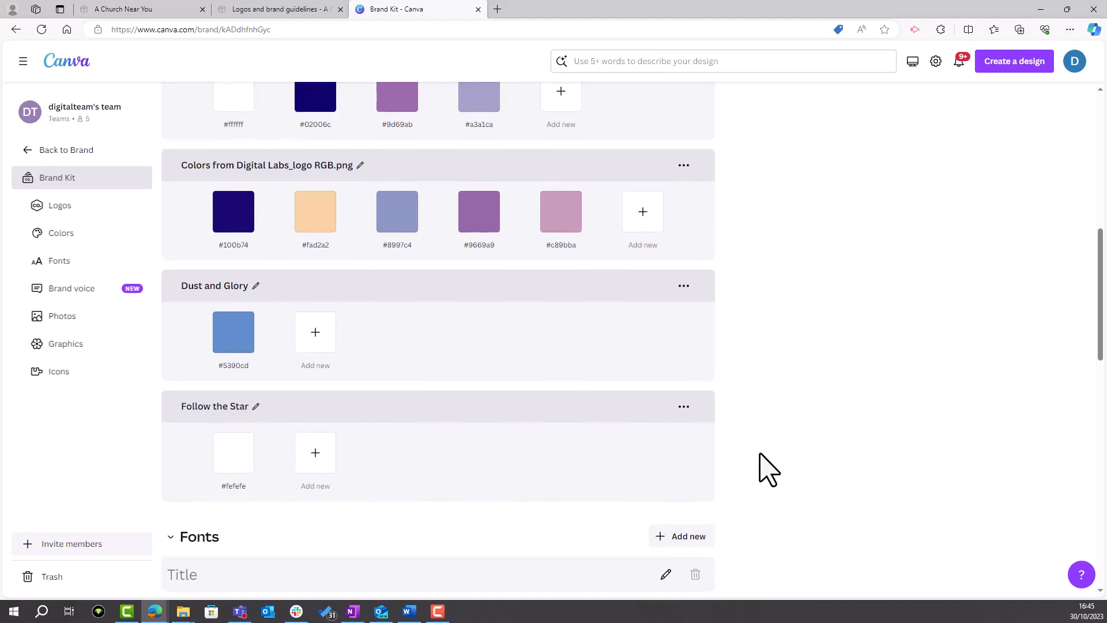
{"action": "scroll", "coordinate": [769, 469], "scroll_direction": "up", "scroll_amount": 1}
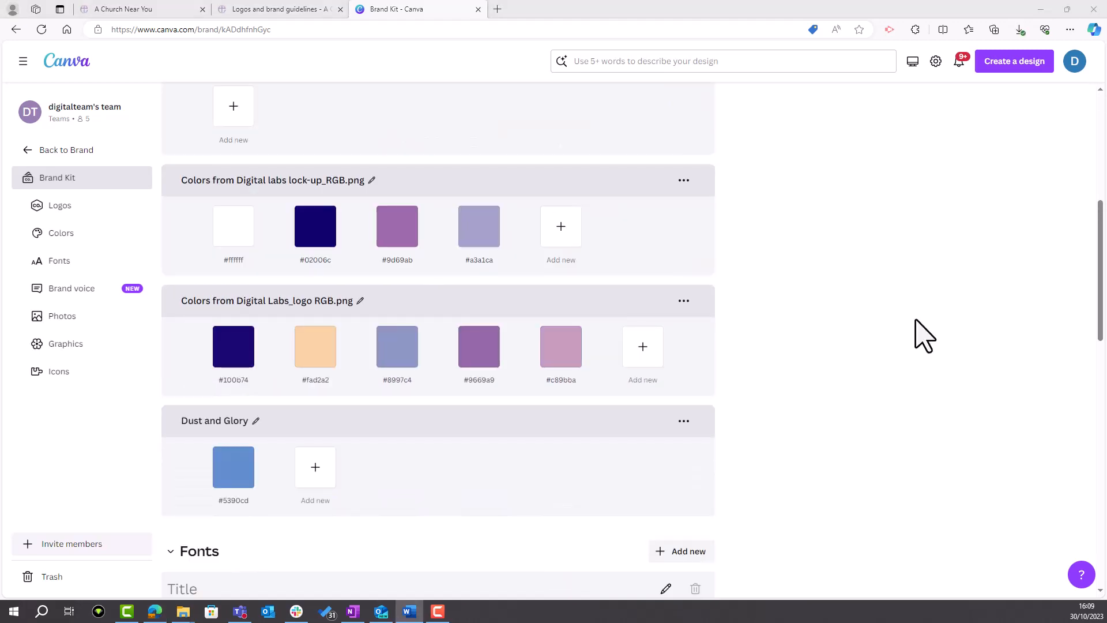
{"action": "scroll", "coordinate": [919, 335], "scroll_direction": "down", "scroll_amount": 4}
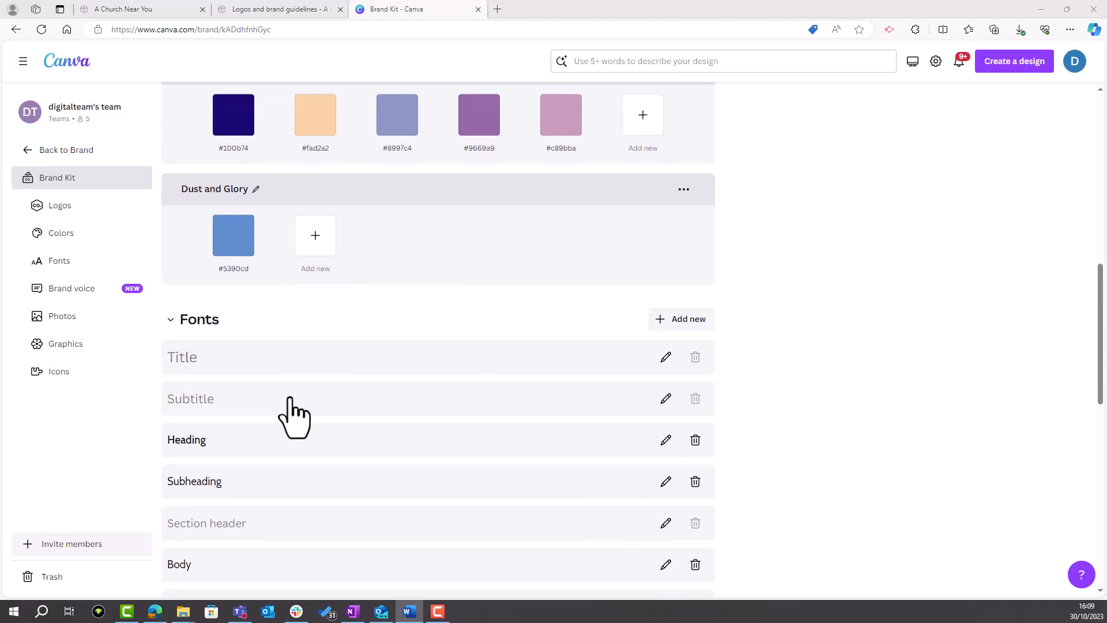
{"action": "scroll", "coordinate": [980, 370], "scroll_direction": "up", "scroll_amount": 10}
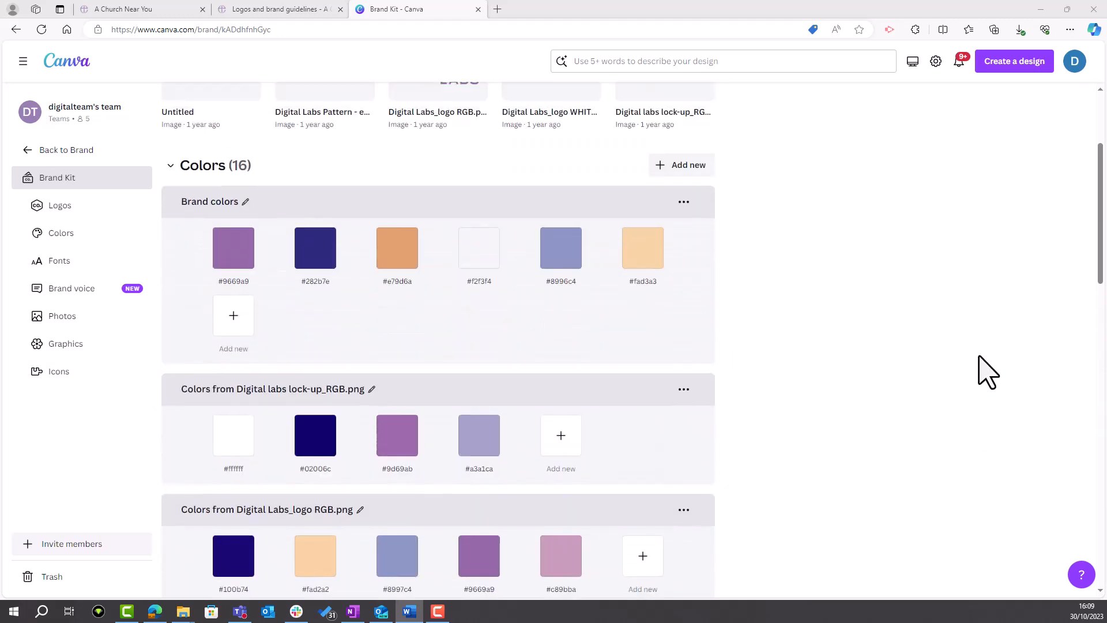
{"action": "scroll", "coordinate": [987, 372], "scroll_direction": "up", "scroll_amount": 2}
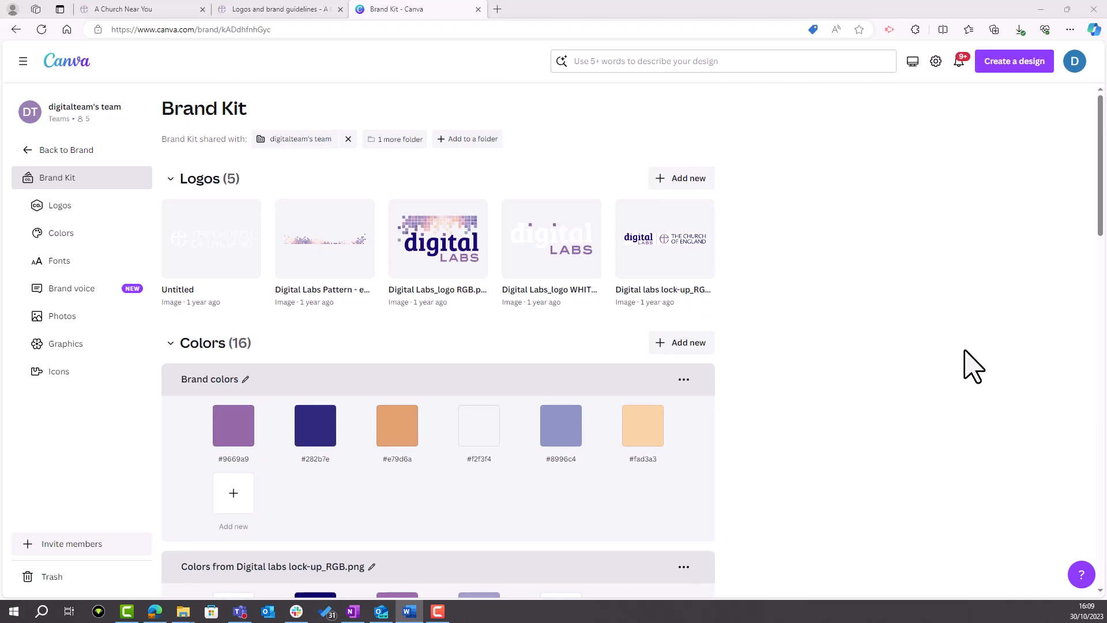
{"action": "scroll", "coordinate": [973, 366], "scroll_direction": "down", "scroll_amount": 1}
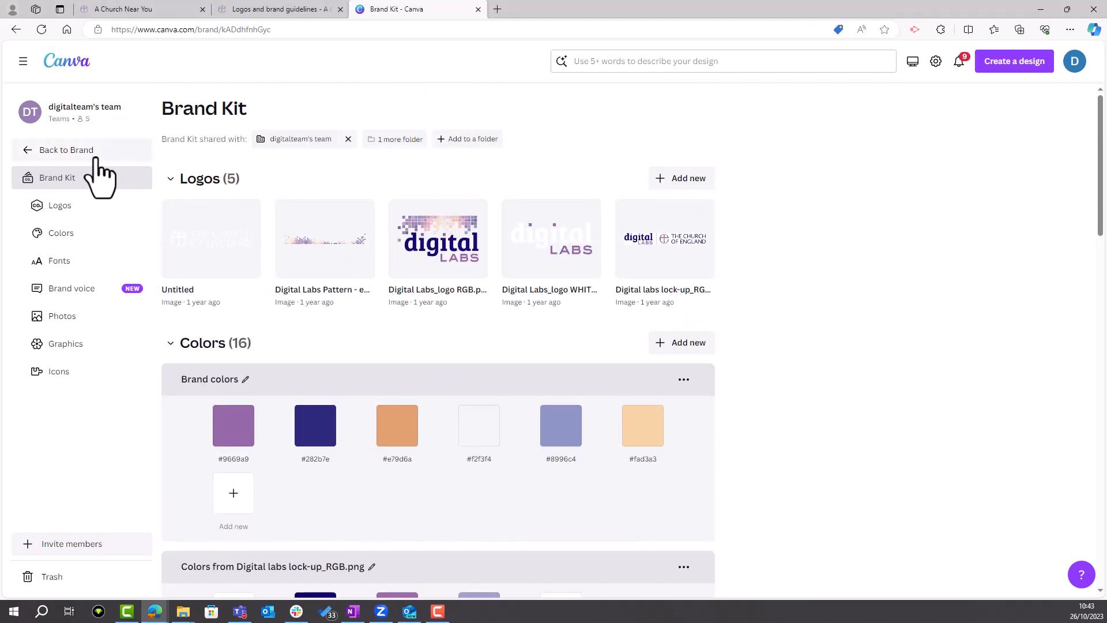
Leave the existing brand kit and create a new one named "Follow the Star".
{"action": "left_click", "coordinate": [71, 151]}
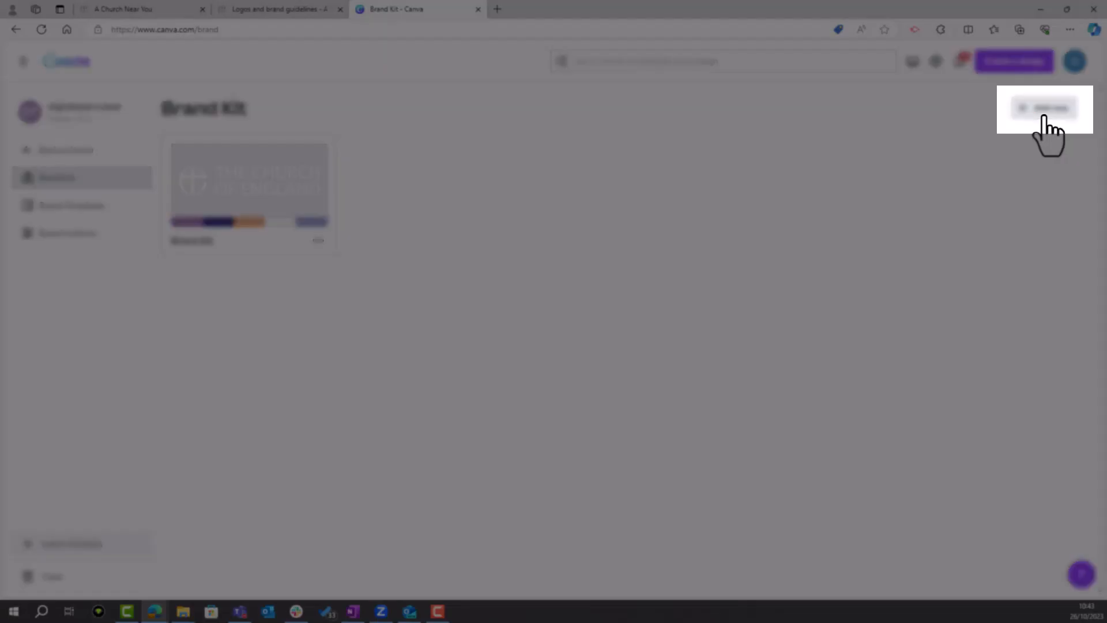
{"action": "left_click", "coordinate": [1044, 109]}
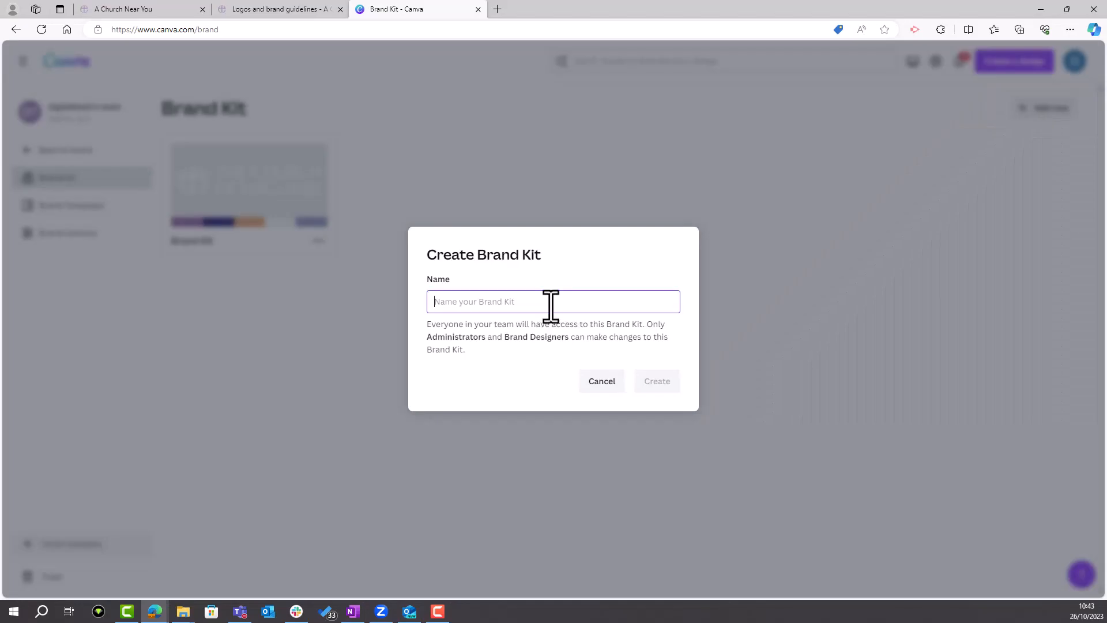
{"action": "type", "text": "Follow the Star"}
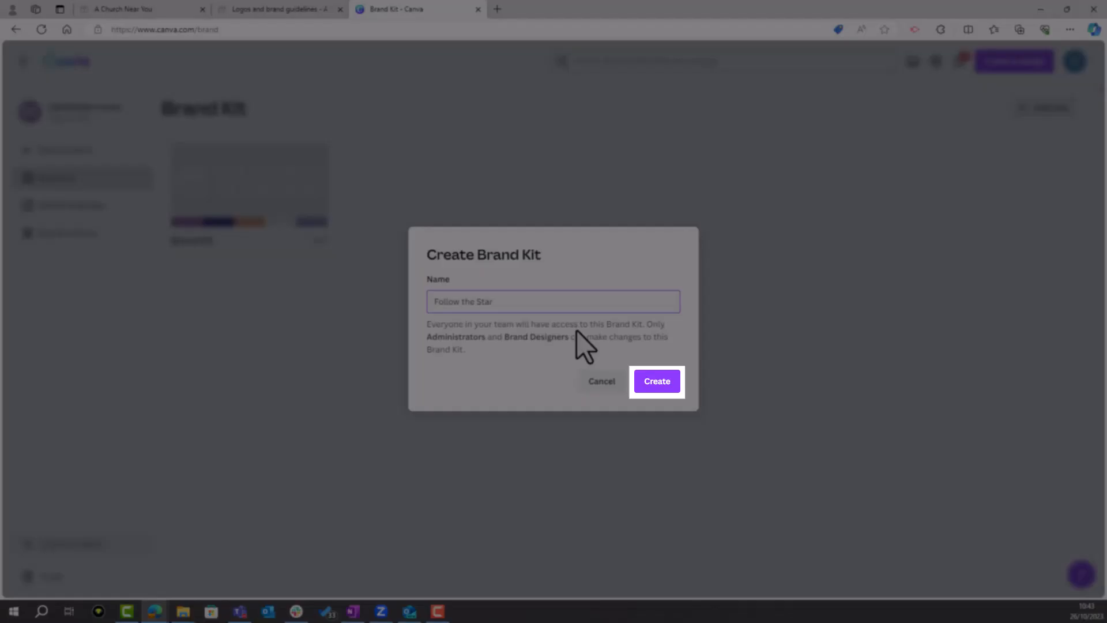
{"action": "left_click", "coordinate": [657, 381]}
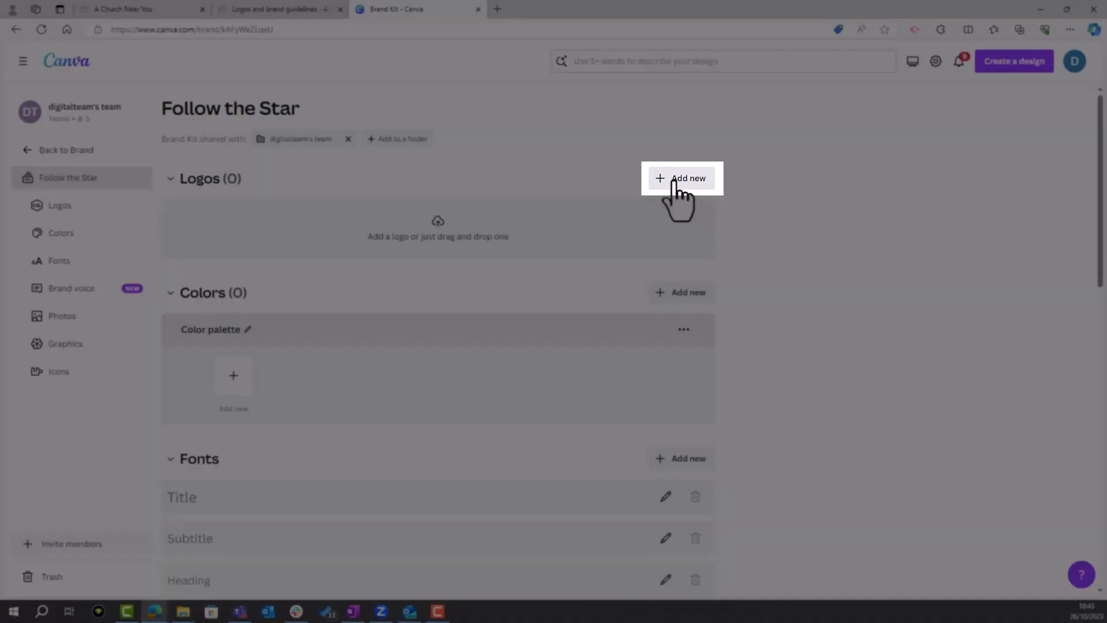
Upload the three downloaded FTS-JTS images (RGB, Monochrome and Symbol) from the logos-and-brand-guidelines (3) folder as the brand kit's logos.
{"action": "left_click", "coordinate": [681, 179]}
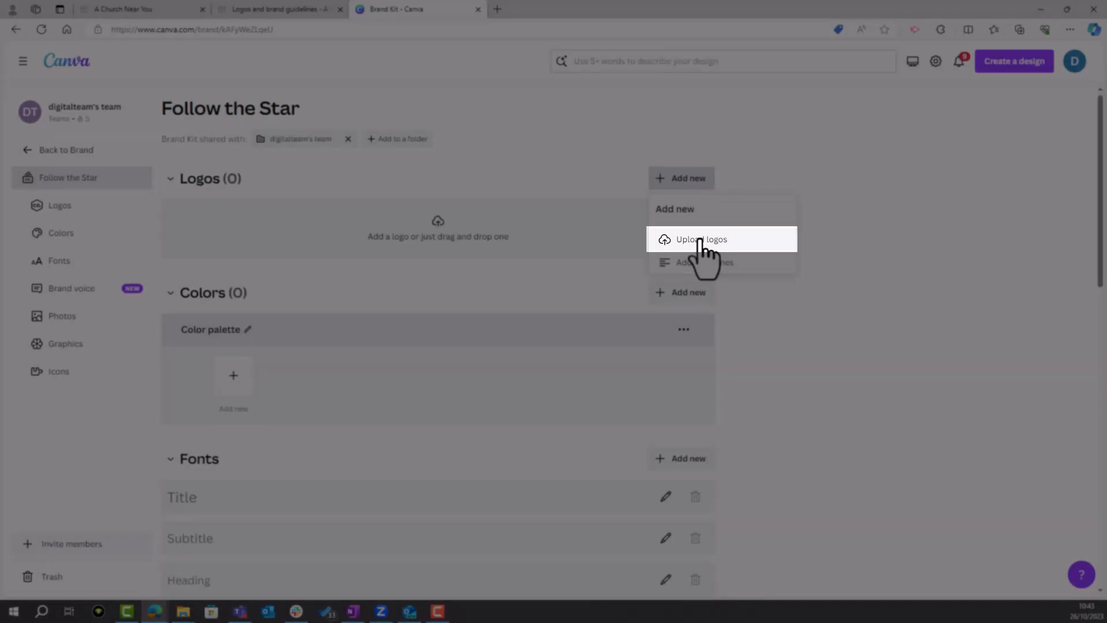
{"action": "left_click", "coordinate": [701, 239]}
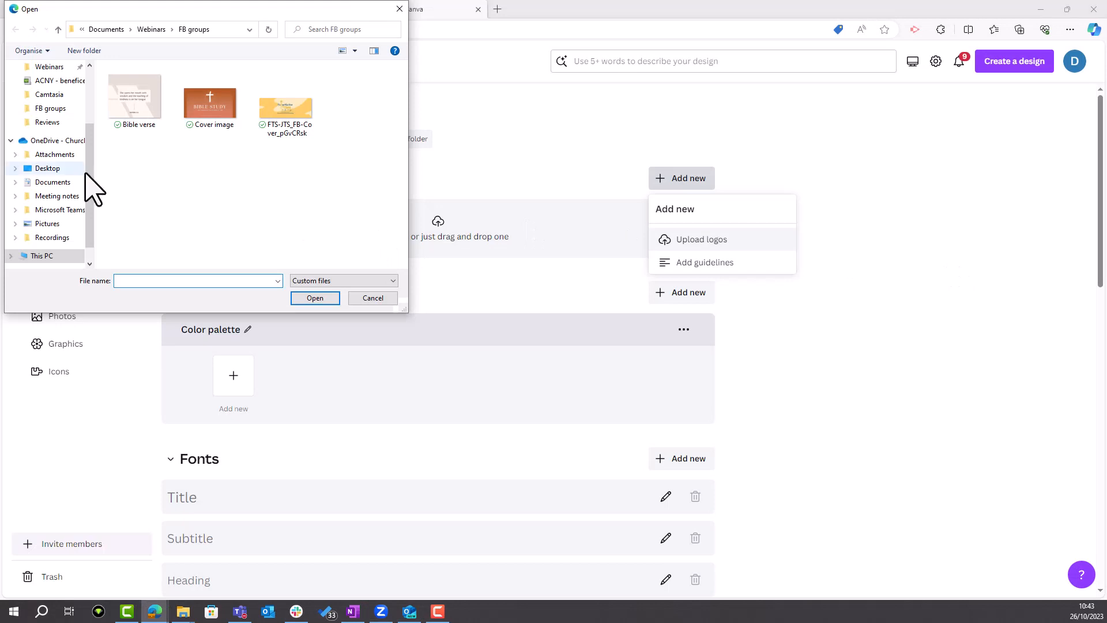
{"action": "scroll", "coordinate": [89, 188], "scroll_direction": "up", "scroll_amount": 3}
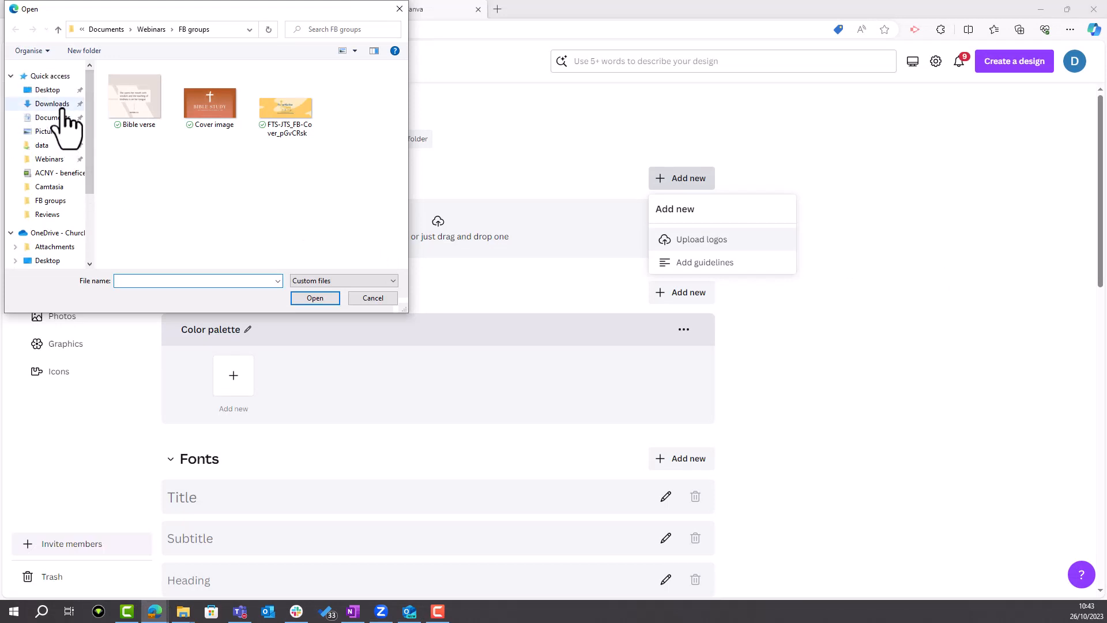
{"action": "left_click", "coordinate": [58, 104]}
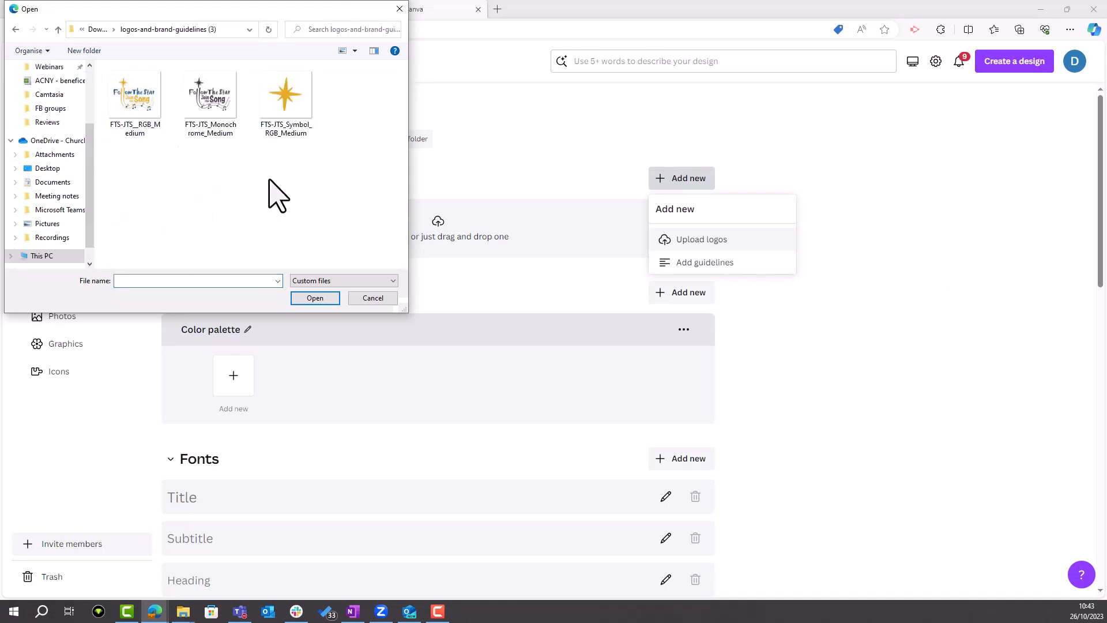
{"action": "left_click", "coordinate": [118, 88]}
{"action": "left_click", "coordinate": [186, 69]}
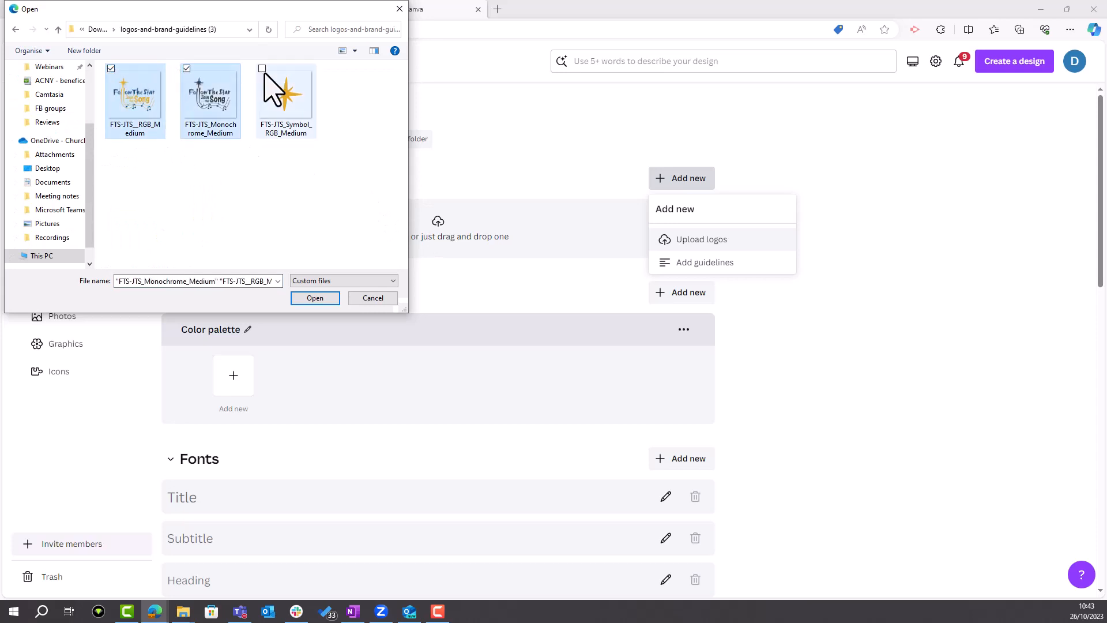
{"action": "left_click", "coordinate": [261, 69]}
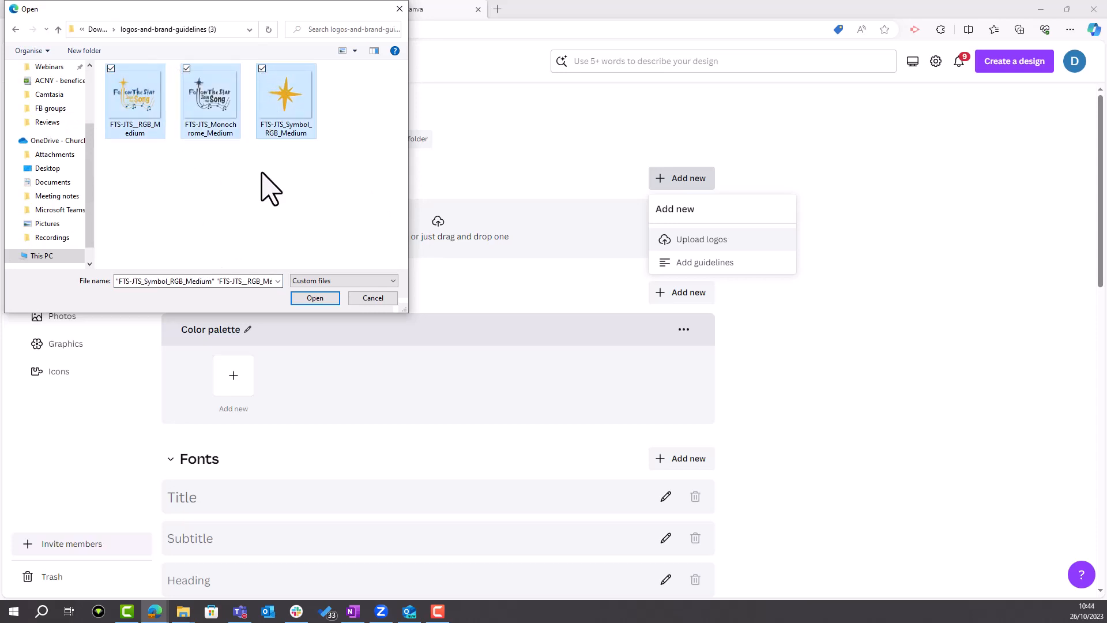
{"action": "left_click", "coordinate": [315, 298]}
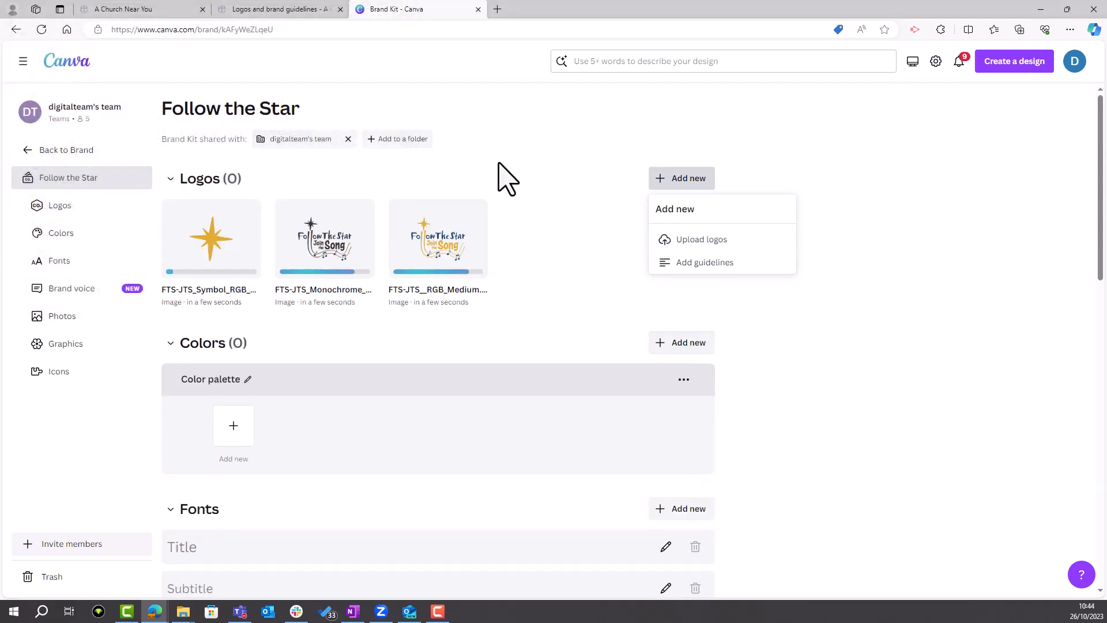
{"action": "left_click", "coordinate": [877, 353]}
Open the design pack PDF from the downloaded logos-and-brand-guidelines folder and find its page of primary campaign colours.
{"action": "scroll", "coordinate": [873, 368], "scroll_direction": "down", "scroll_amount": 2}
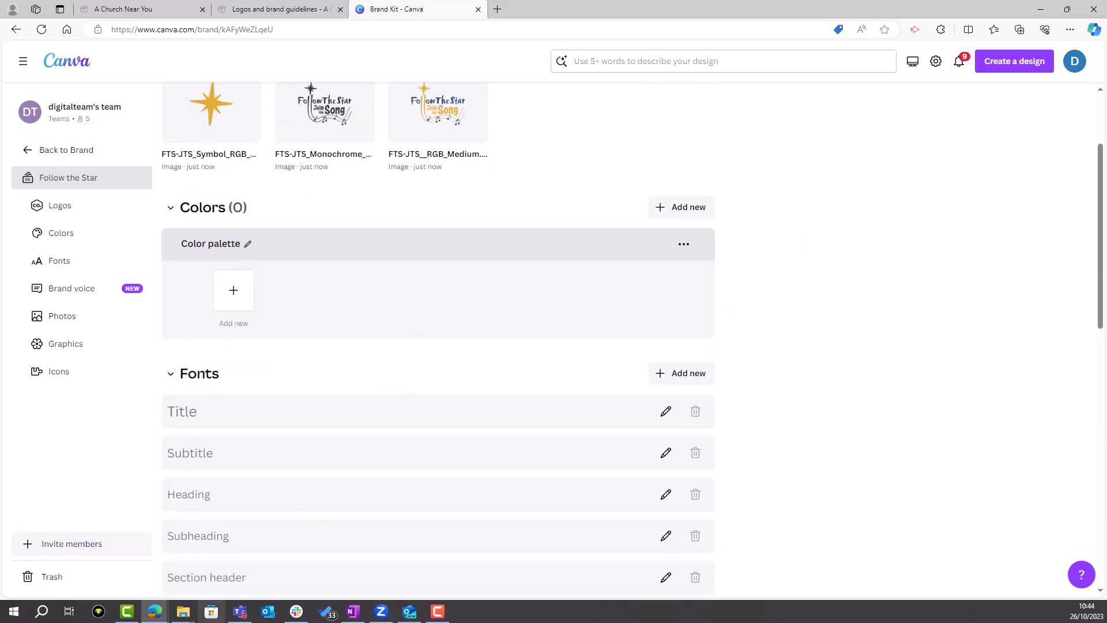
{"action": "mouse_move", "coordinate": [191, 615]}
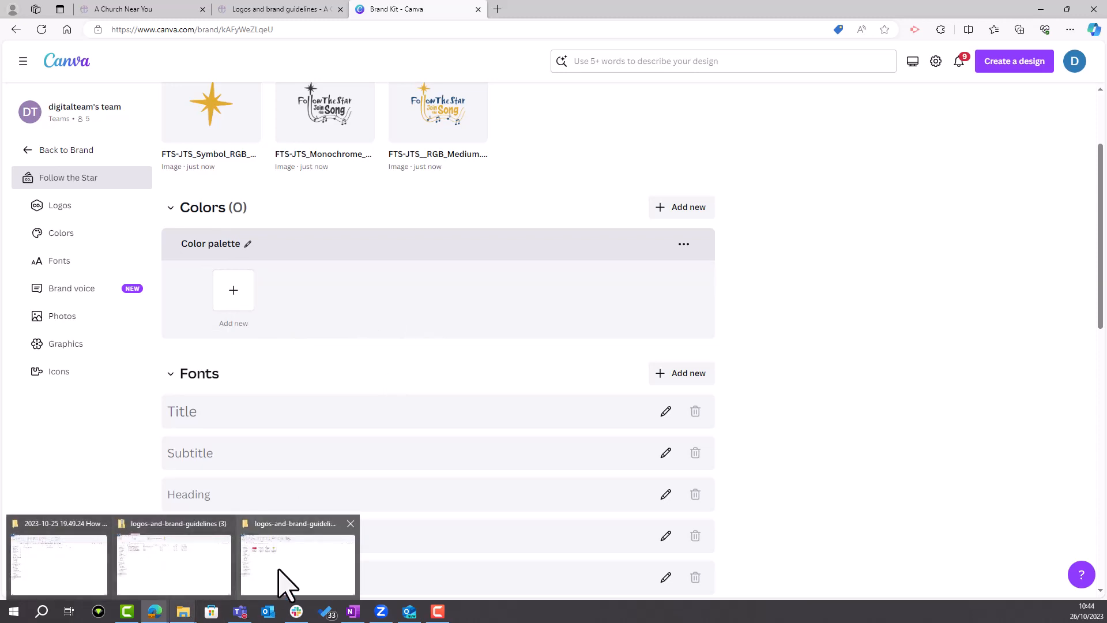
{"action": "left_click", "coordinate": [284, 586]}
{"action": "double_click", "coordinate": [136, 173]}
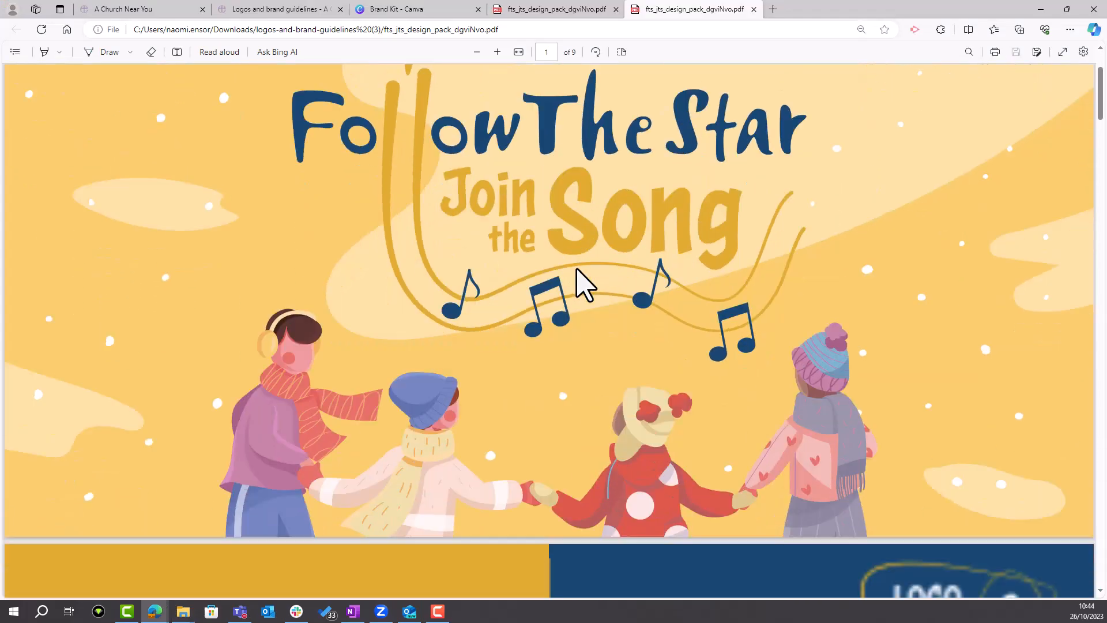
{"action": "scroll", "coordinate": [578, 279], "scroll_direction": "down", "scroll_amount": 8}
{"action": "scroll", "coordinate": [579, 279], "scroll_direction": "down", "scroll_amount": 15}
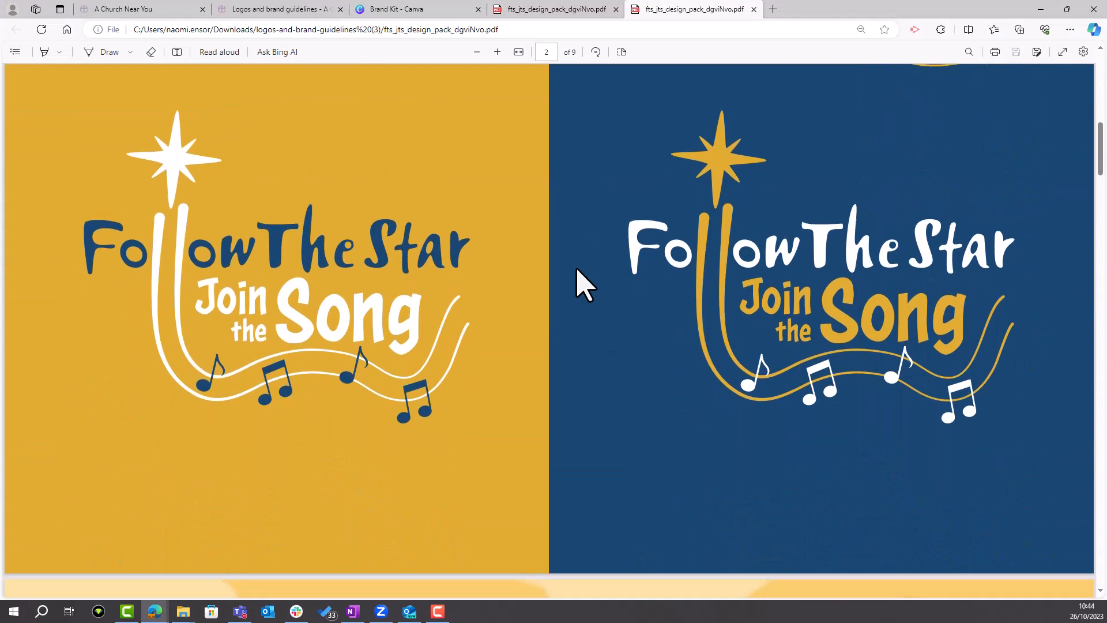
{"action": "scroll", "coordinate": [578, 279], "scroll_direction": "down", "scroll_amount": 15}
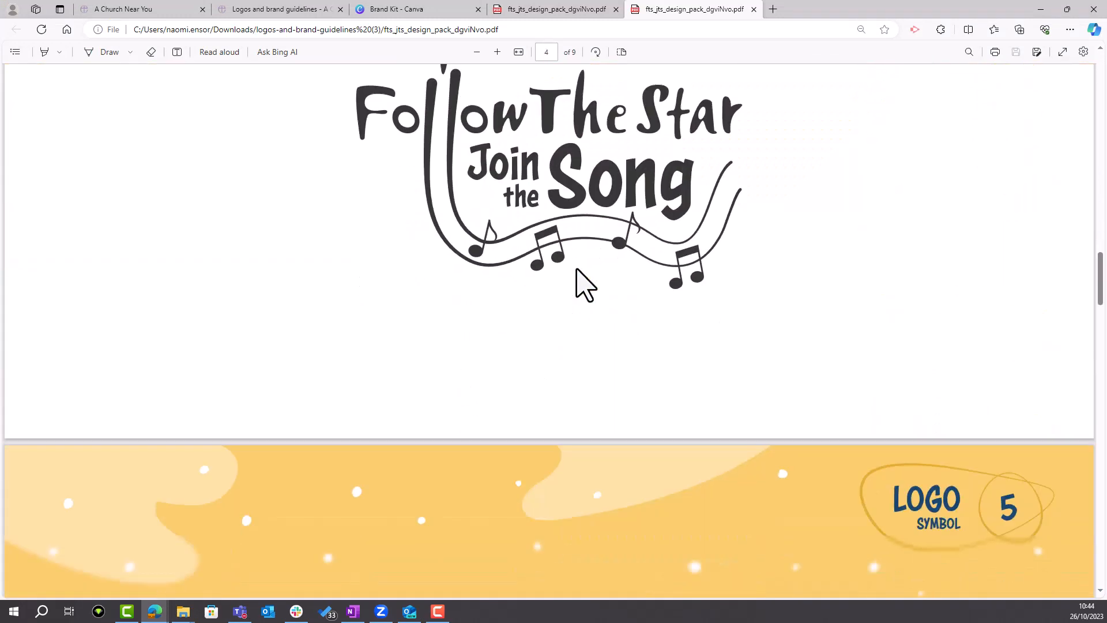
{"action": "scroll", "coordinate": [580, 281], "scroll_direction": "down", "scroll_amount": 1}
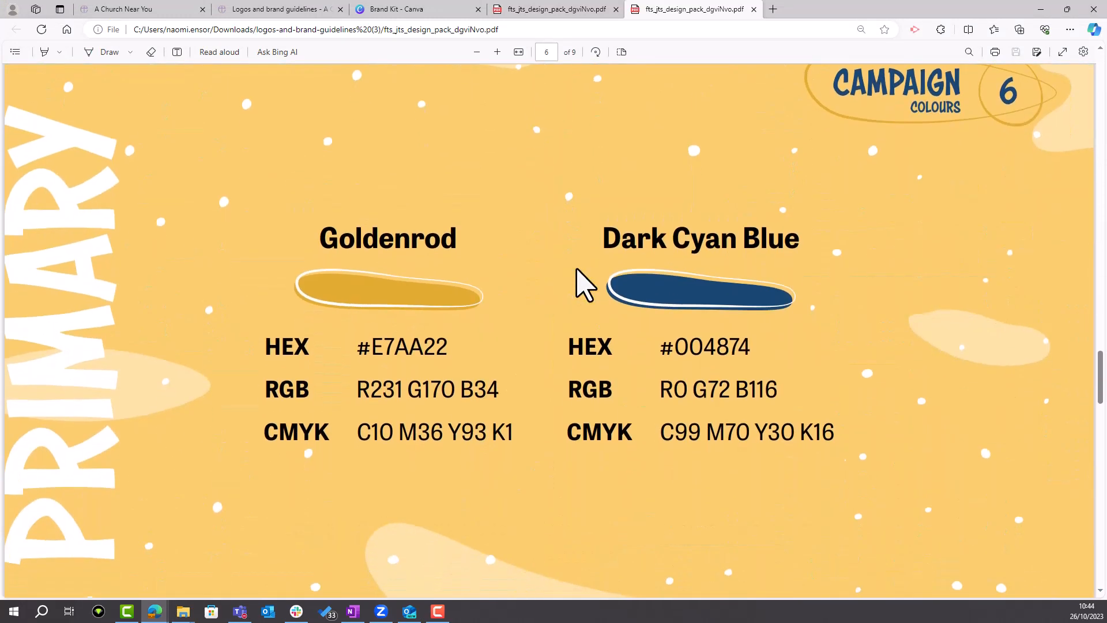
{"action": "scroll", "coordinate": [929, 231], "scroll_direction": "down", "scroll_amount": 1}
{"action": "scroll", "coordinate": [923, 226], "scroll_direction": "down", "scroll_amount": 8}
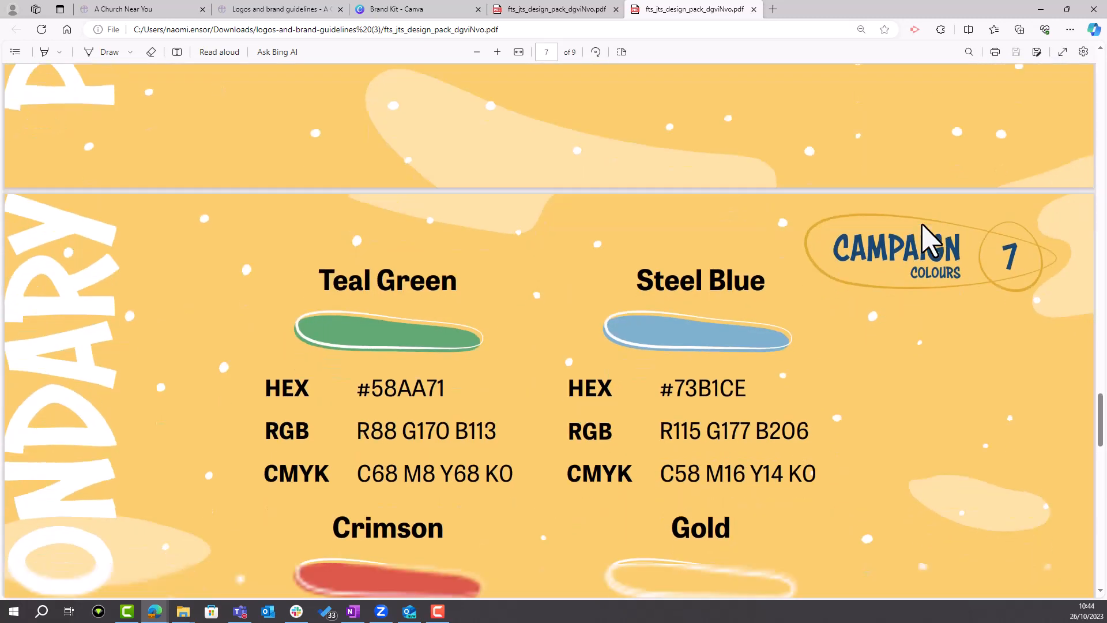
{"action": "scroll", "coordinate": [922, 226], "scroll_direction": "up", "scroll_amount": 8}
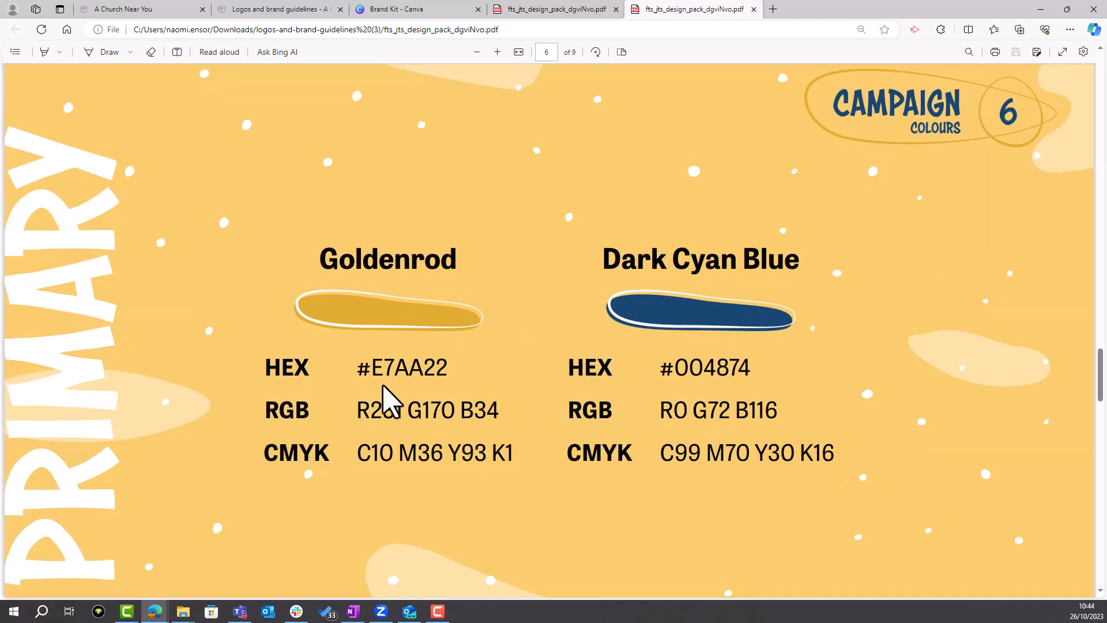
Copy the Goldenrod hex code from the PDF and add #E7AA22 as the first color of the Canva palette.
{"action": "left_click_drag", "start_coordinate": [448, 365], "coordinate": [371, 368]}
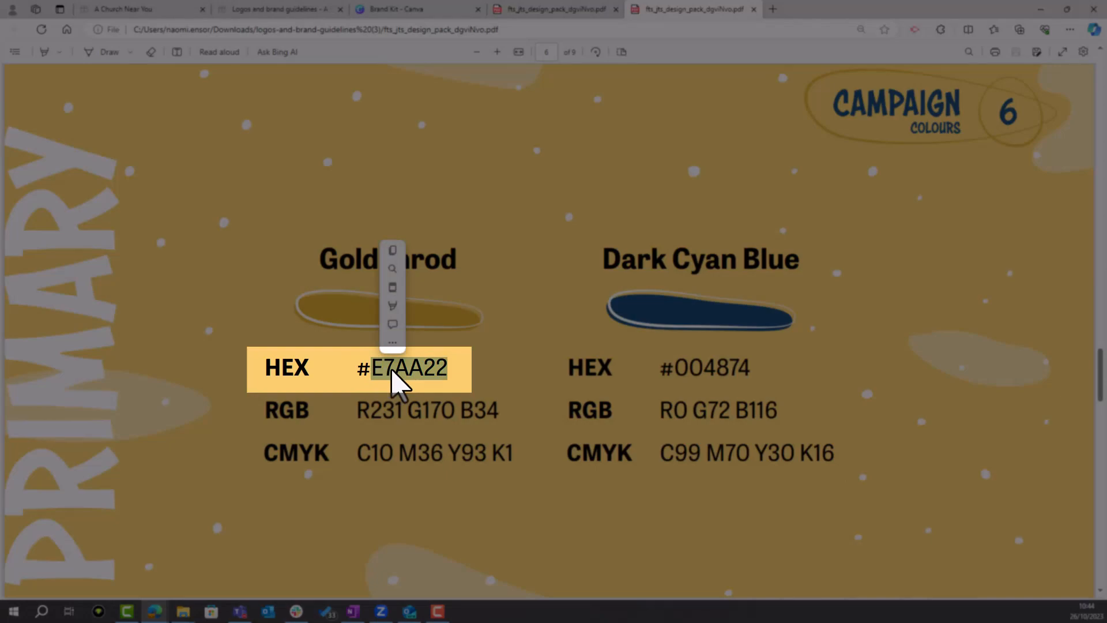
{"action": "key", "text": "ctrl+c"}
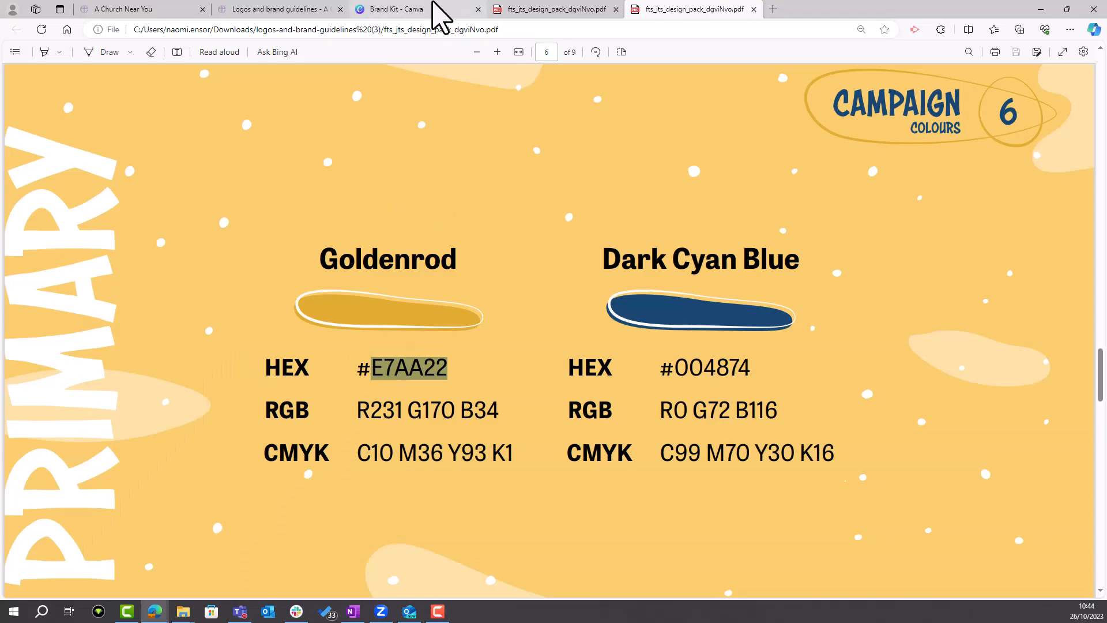
{"action": "left_click", "coordinate": [439, 11]}
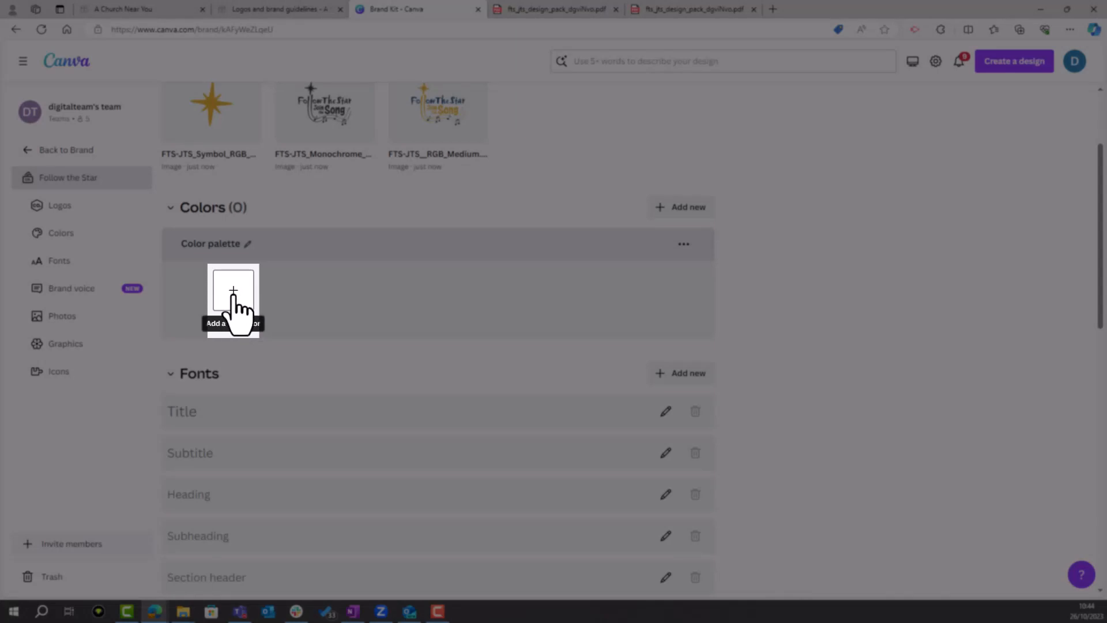
{"action": "left_click", "coordinate": [233, 291]}
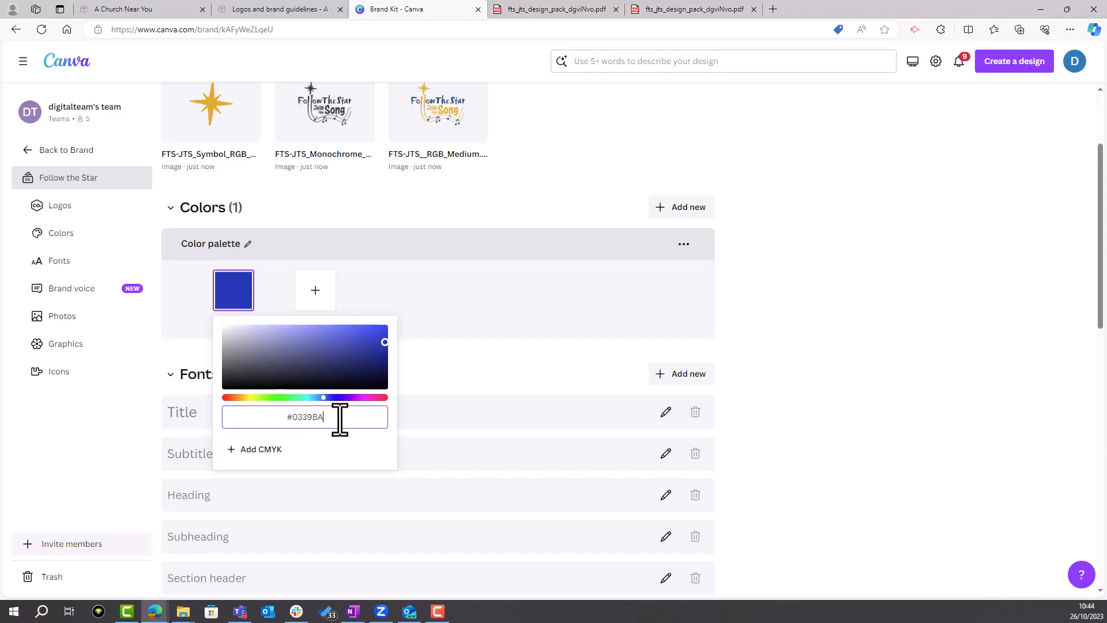
{"action": "left_click_drag", "start_coordinate": [340, 418], "coordinate": [294, 421]}
{"action": "key", "text": "BackSpace"}
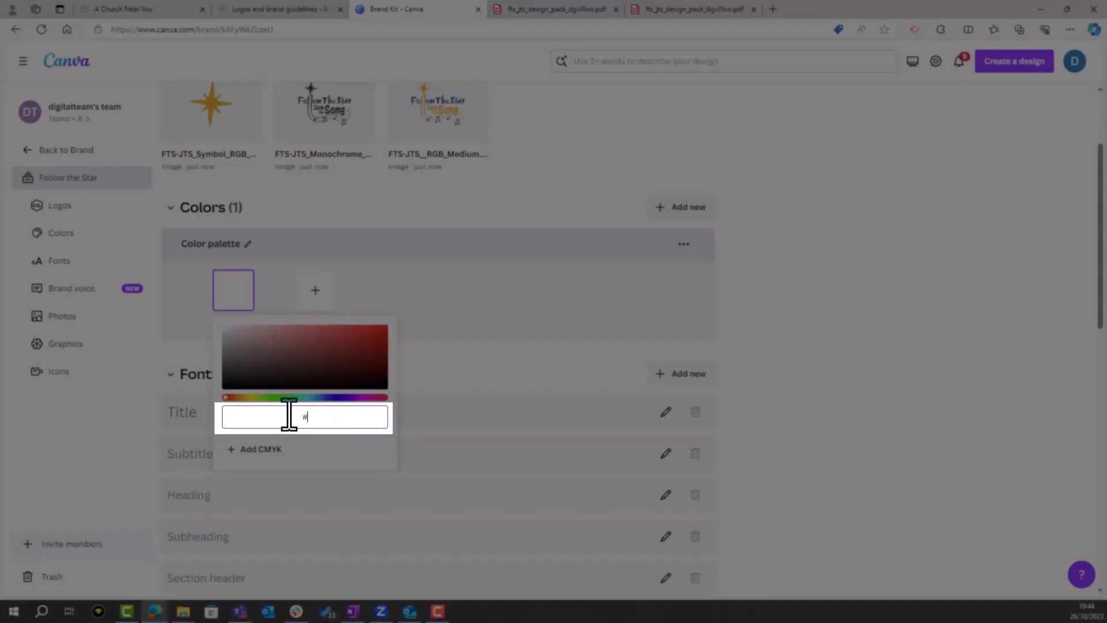
{"action": "key", "text": "ctrl+v"}
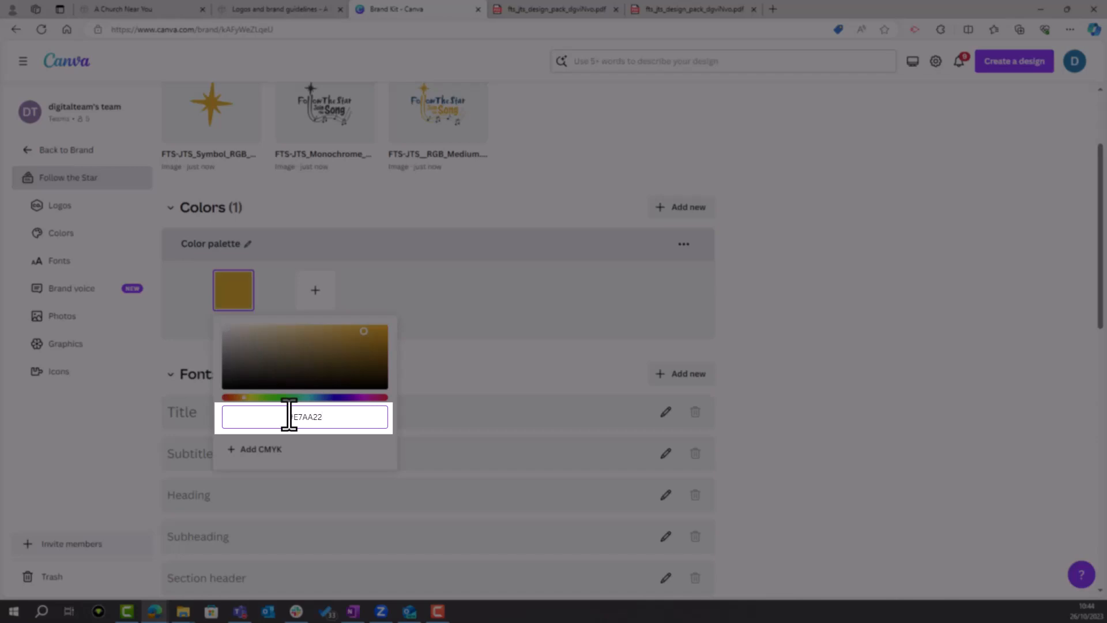
{"action": "key", "text": "Return"}
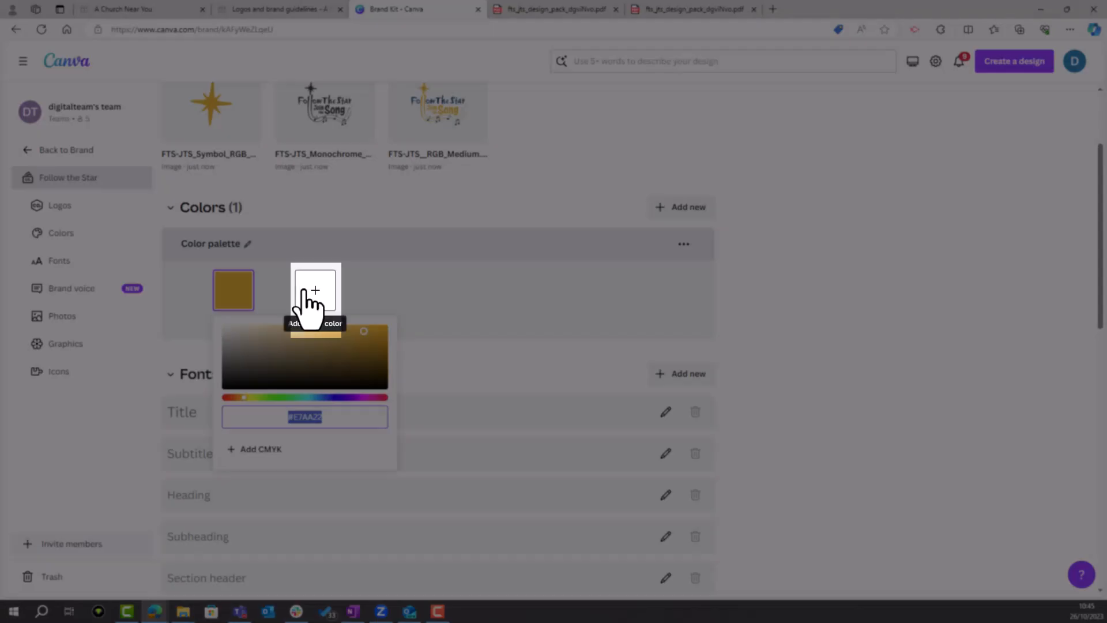
Add a second color to the palette and set it to #004874, copied from Dark Cyan Blue in the PDF.
{"action": "left_click", "coordinate": [309, 295]}
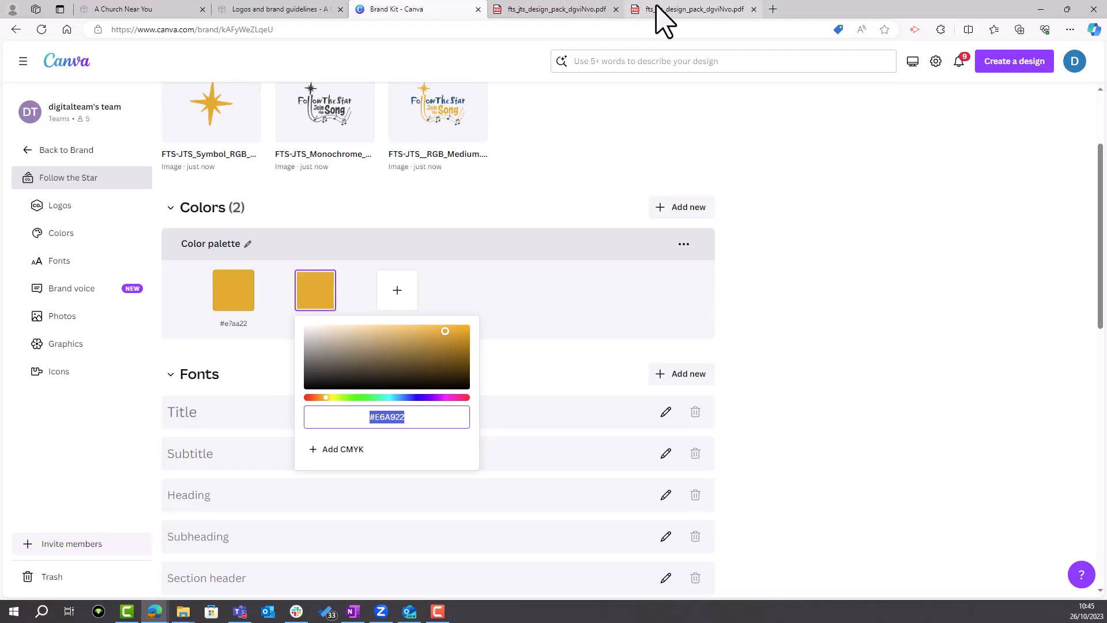
{"action": "left_click", "coordinate": [657, 7]}
{"action": "left_click_drag", "start_coordinate": [756, 372], "coordinate": [685, 378]}
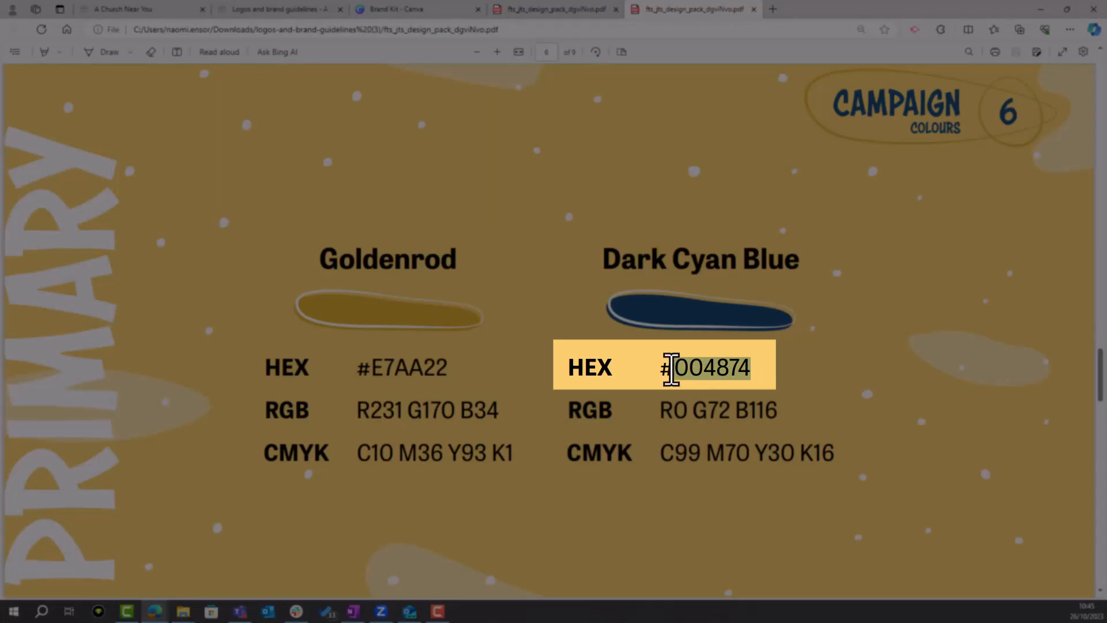
{"action": "key", "text": "ctrl+c"}
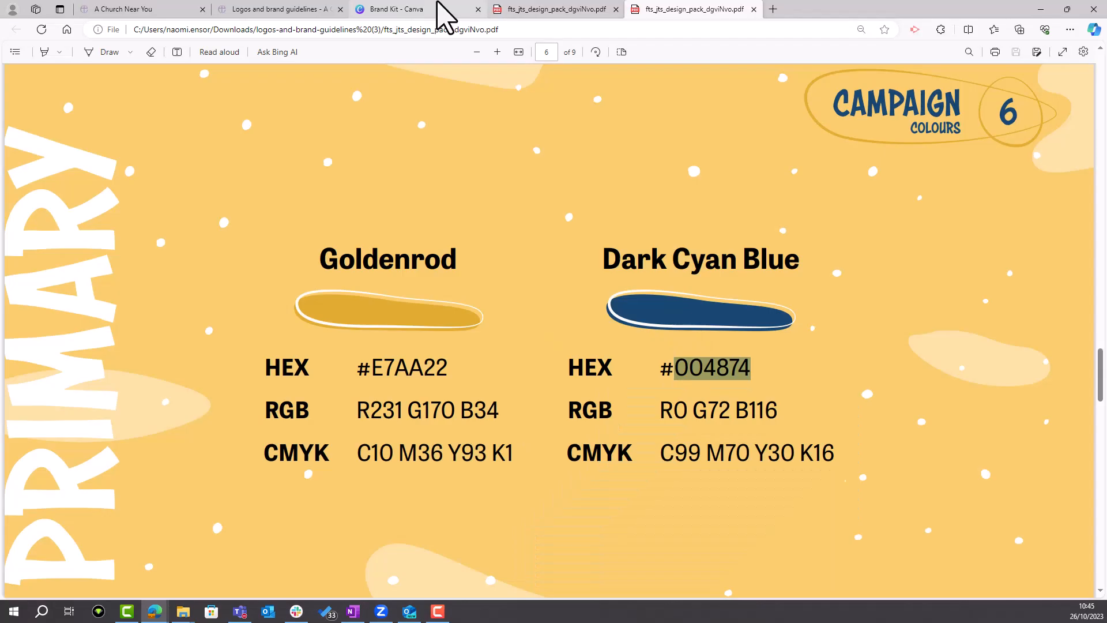
{"action": "left_click", "coordinate": [440, 10]}
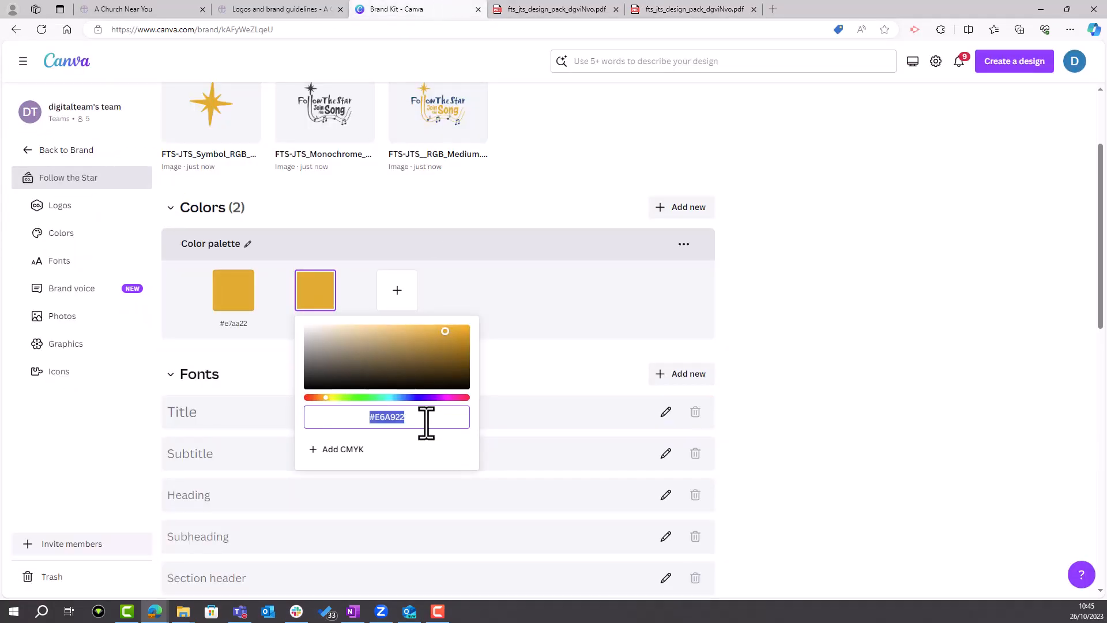
{"action": "left_click_drag", "start_coordinate": [419, 420], "coordinate": [374, 421]}
{"action": "key", "text": "ctrl+v"}
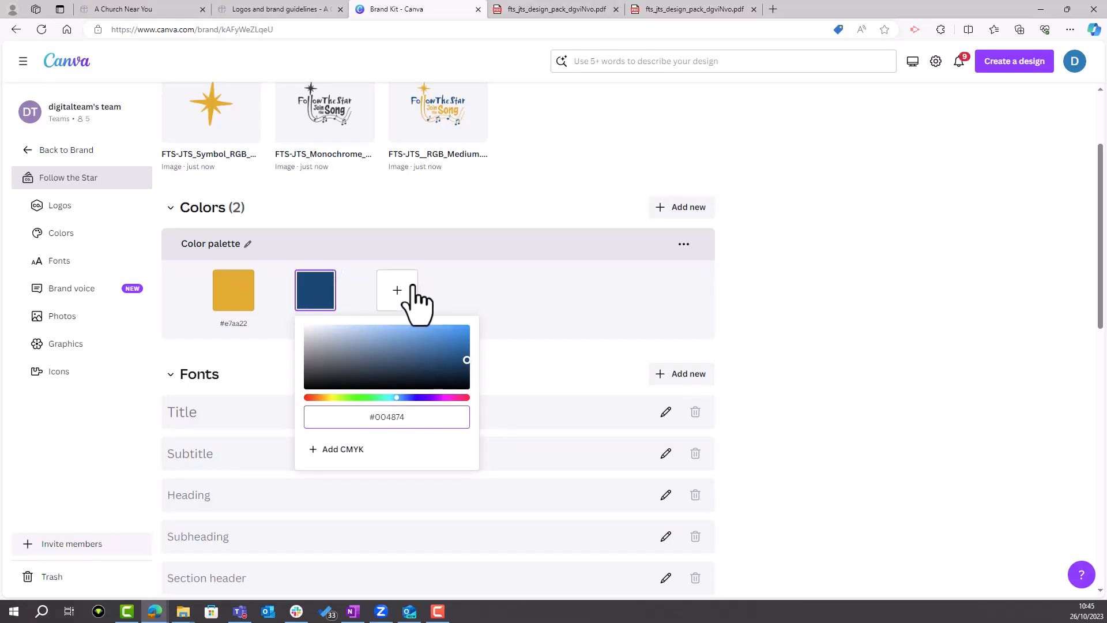
{"action": "left_click", "coordinate": [457, 237]}
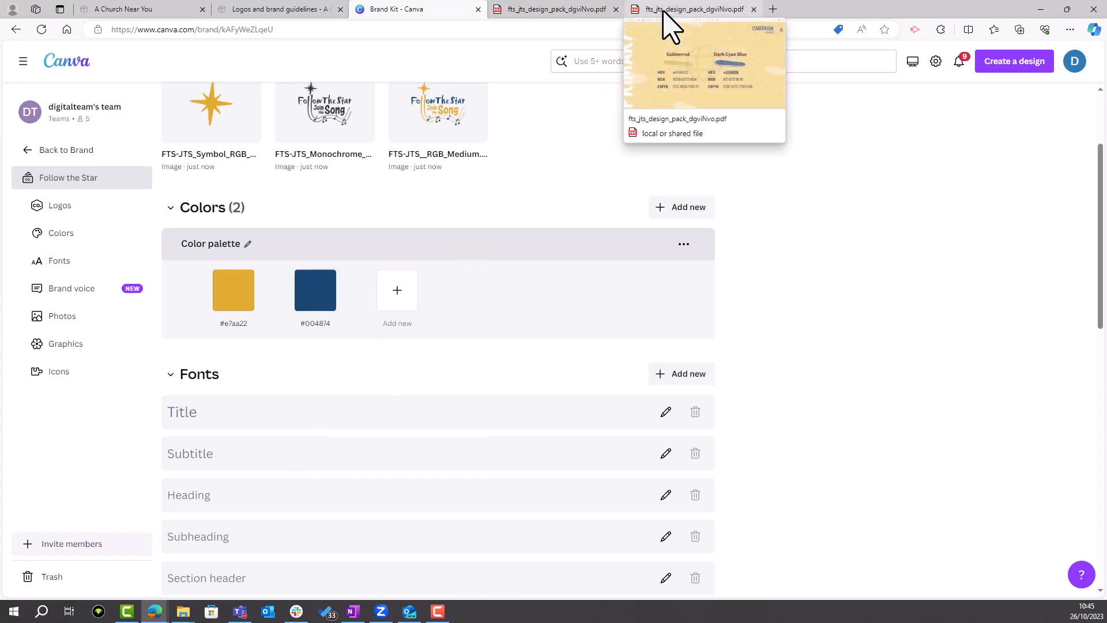
Add a third color to the brand palette and set it to #58AA71, copied from Teal Green in the design pack PDF.
{"action": "left_click", "coordinate": [663, 11]}
{"action": "scroll", "coordinate": [622, 387], "scroll_direction": "down", "scroll_amount": 10}
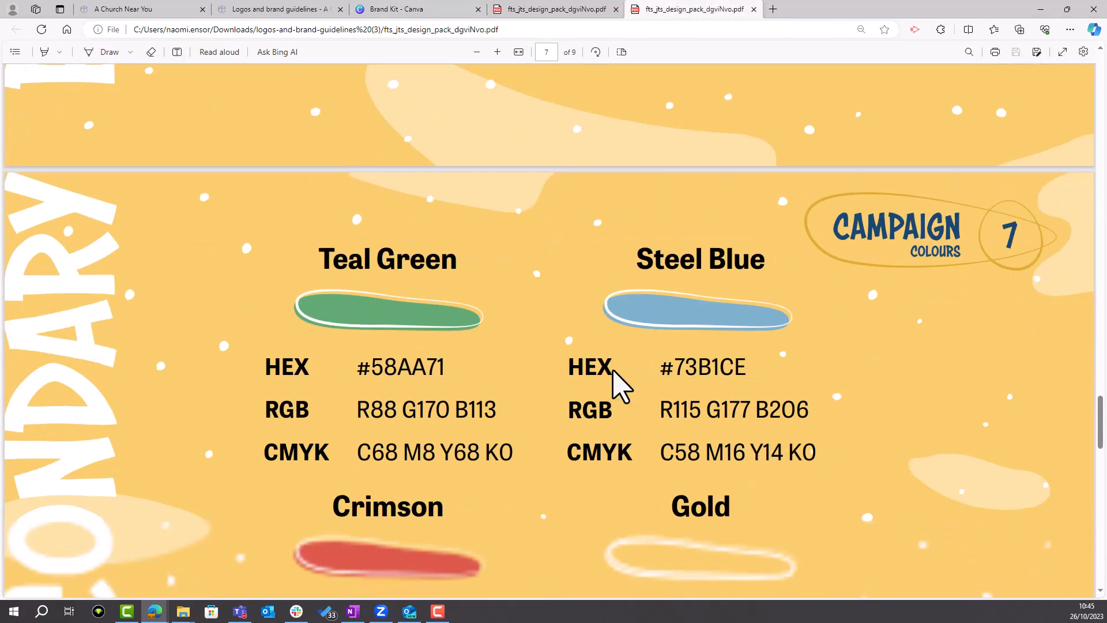
{"action": "left_click_drag", "start_coordinate": [446, 196], "coordinate": [367, 195]}
{"action": "key", "text": "ctrl+c"}
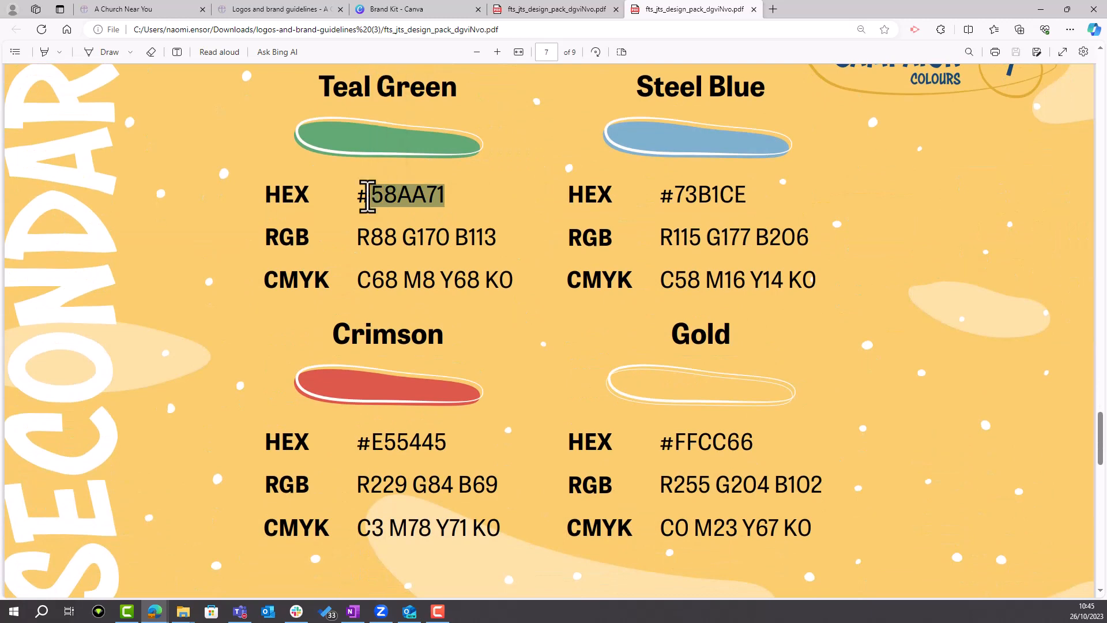
{"action": "left_click", "coordinate": [406, 11]}
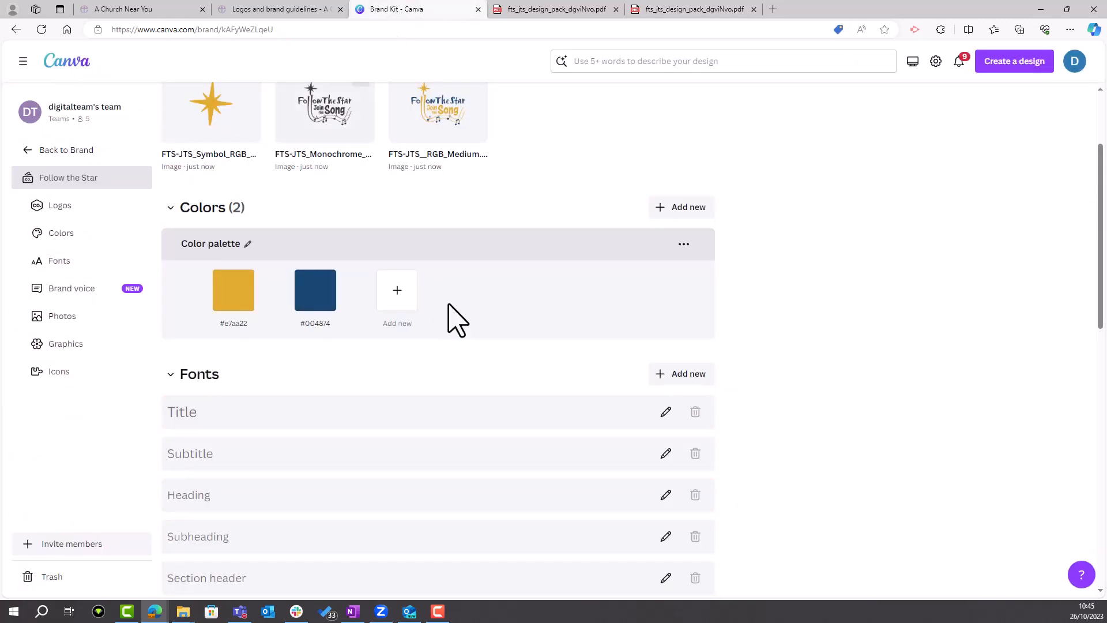
{"action": "left_click", "coordinate": [397, 293]}
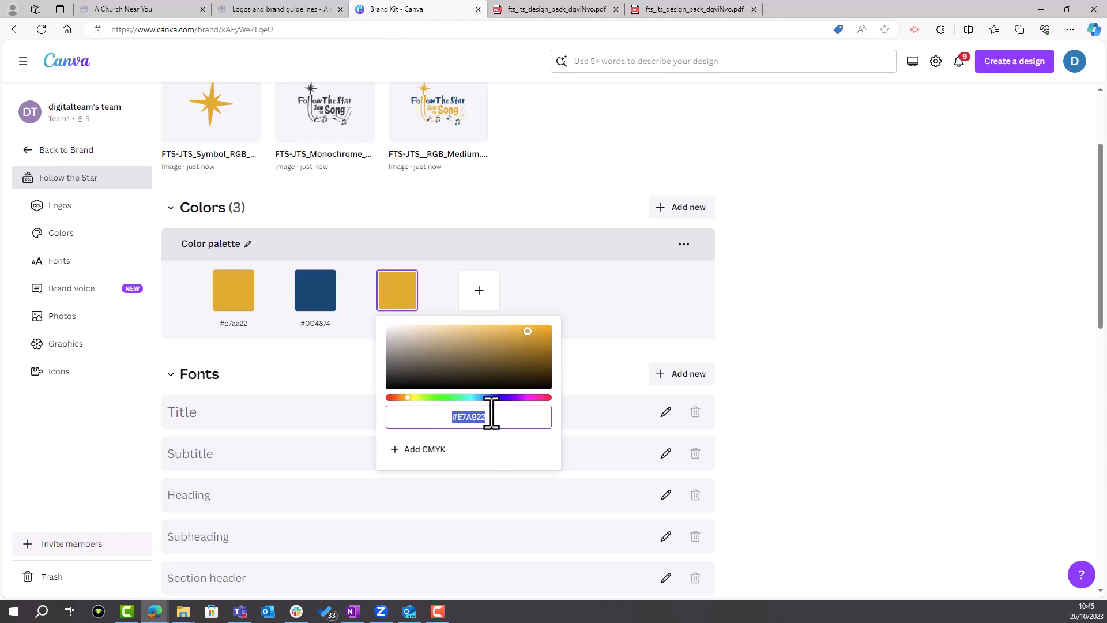
{"action": "left_click_drag", "start_coordinate": [490, 419], "coordinate": [465, 419]}
{"action": "key", "text": "ctrl+v"}
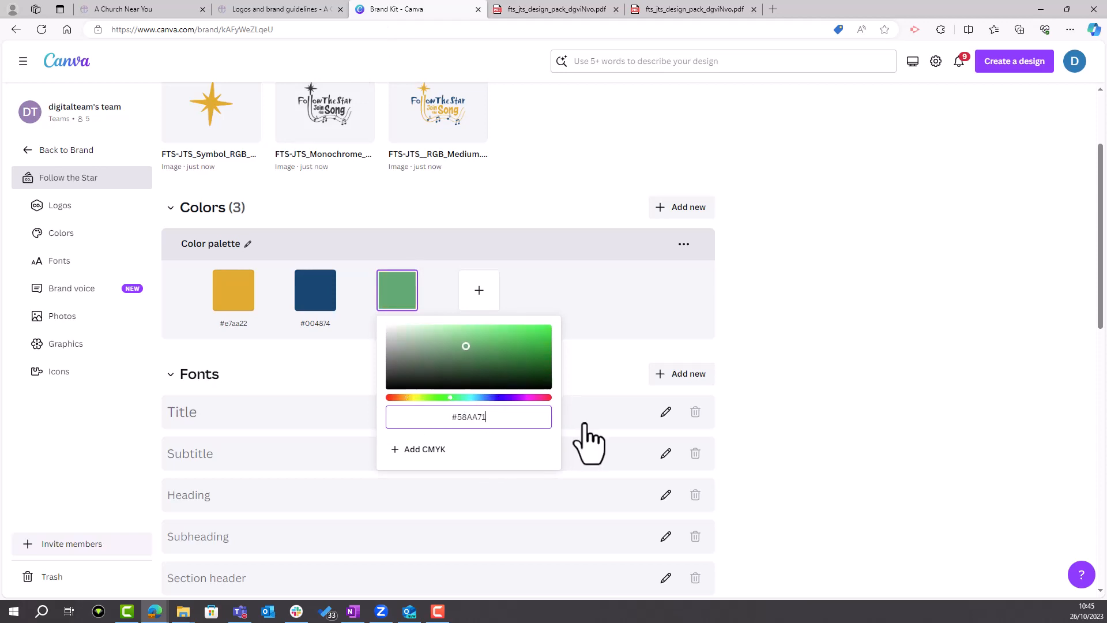
{"action": "left_click", "coordinate": [592, 376]}
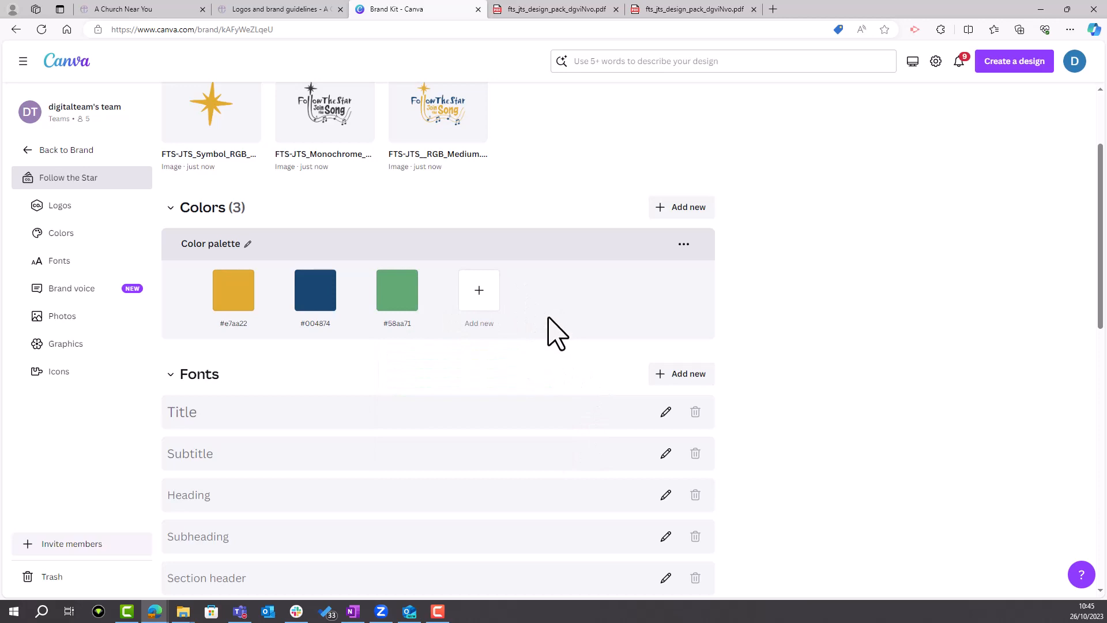
Look up the campaign heading and body fonts in the design pack PDF.
{"action": "scroll", "coordinate": [608, 241], "scroll_direction": "down", "scroll_amount": 3}
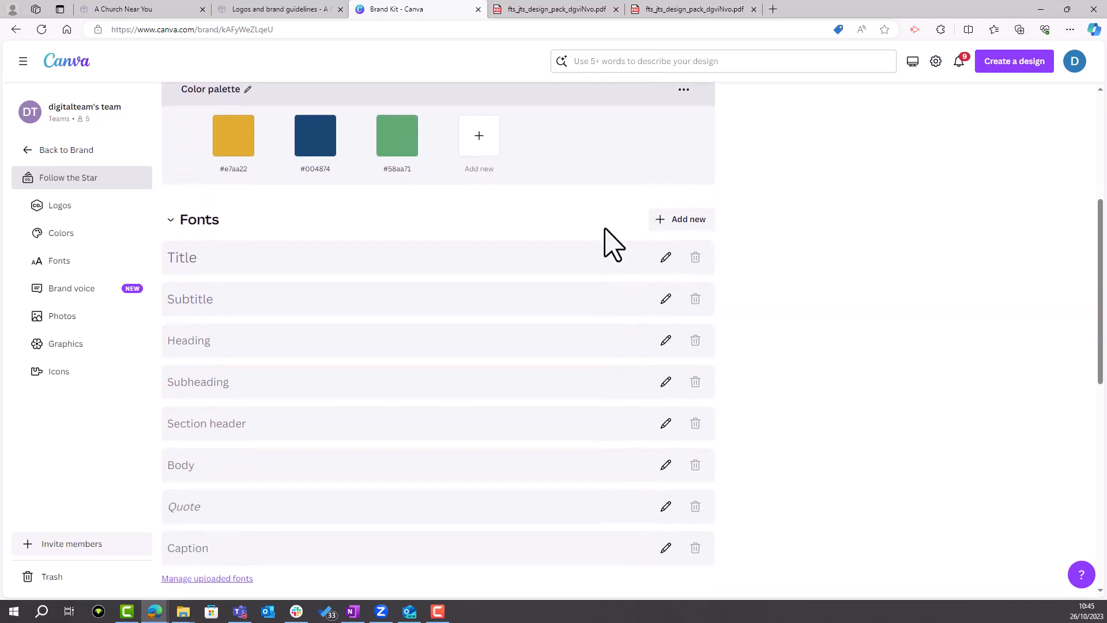
{"action": "scroll", "coordinate": [604, 228], "scroll_direction": "down", "scroll_amount": 1}
{"action": "scroll", "coordinate": [605, 228], "scroll_direction": "up", "scroll_amount": 1}
{"action": "left_click", "coordinate": [692, 9]}
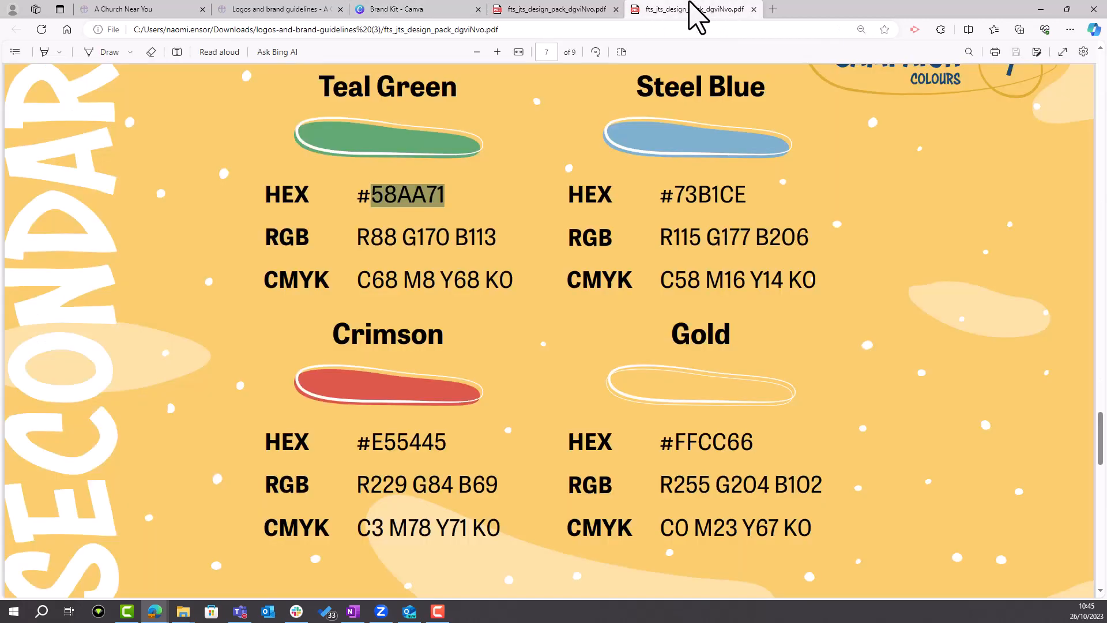
{"action": "scroll", "coordinate": [632, 465], "scroll_direction": "down", "scroll_amount": 5}
{"action": "scroll", "coordinate": [628, 464], "scroll_direction": "down", "scroll_amount": 5}
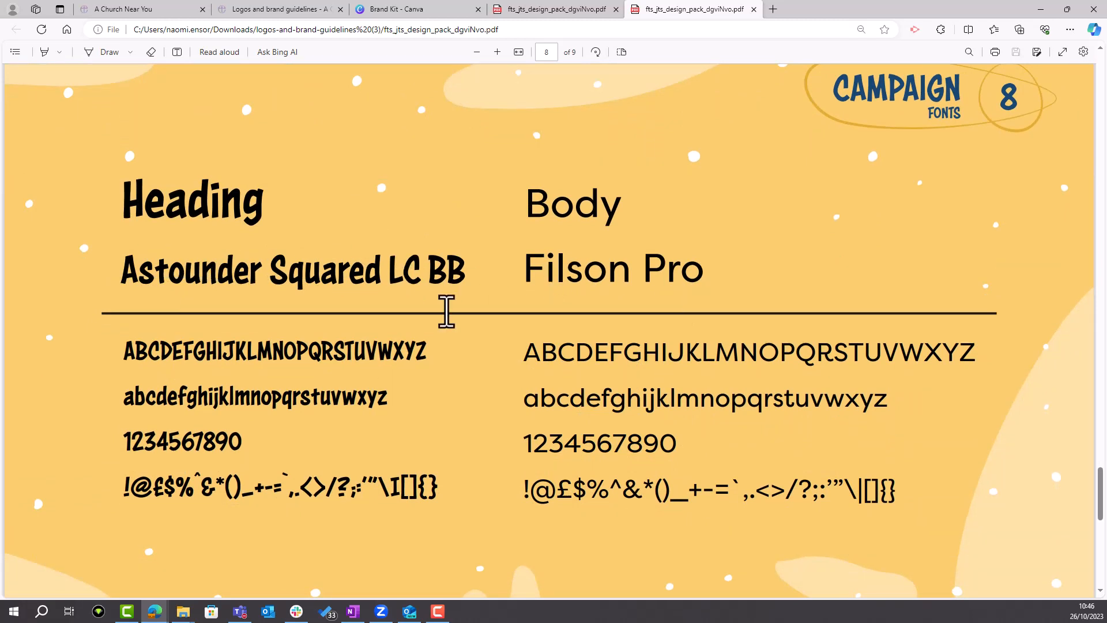
{"action": "left_click", "coordinate": [296, 611]}
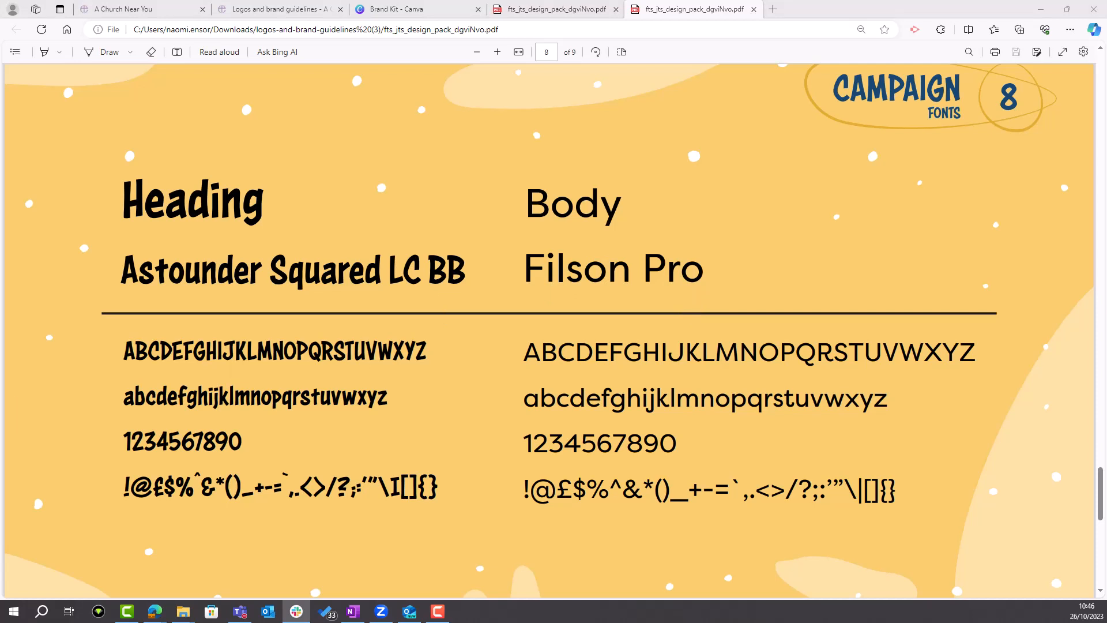
Return to the Canva brand kit, set the Title style's font to Oswald and save it.
{"action": "left_click", "coordinate": [407, 4]}
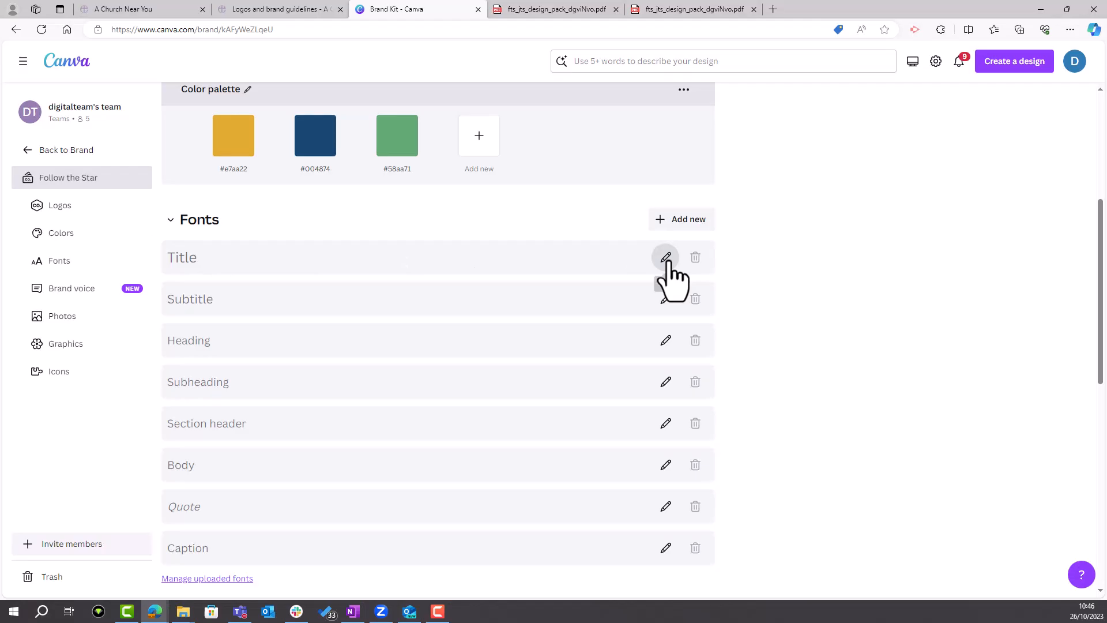
{"action": "left_click", "coordinate": [665, 257]}
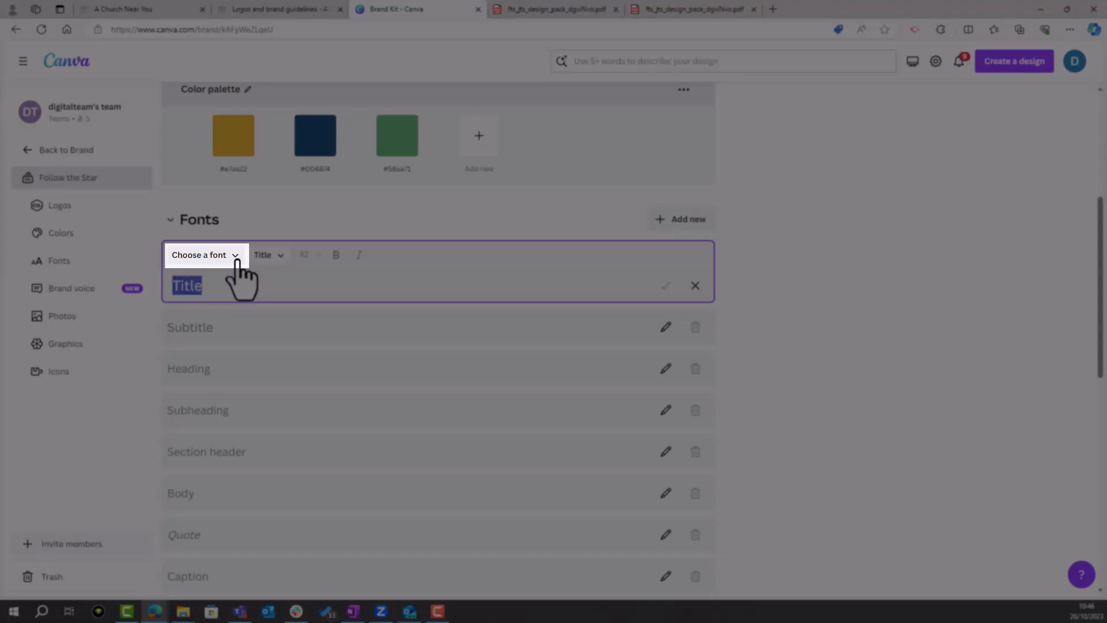
{"action": "left_click", "coordinate": [232, 257]}
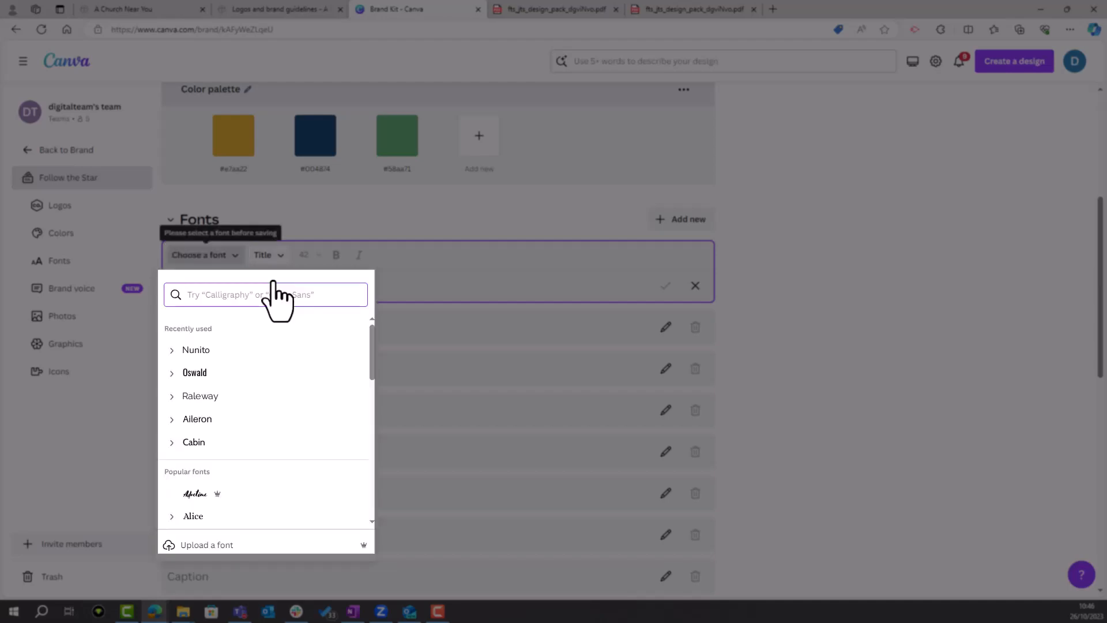
{"action": "type", "text": "os"}
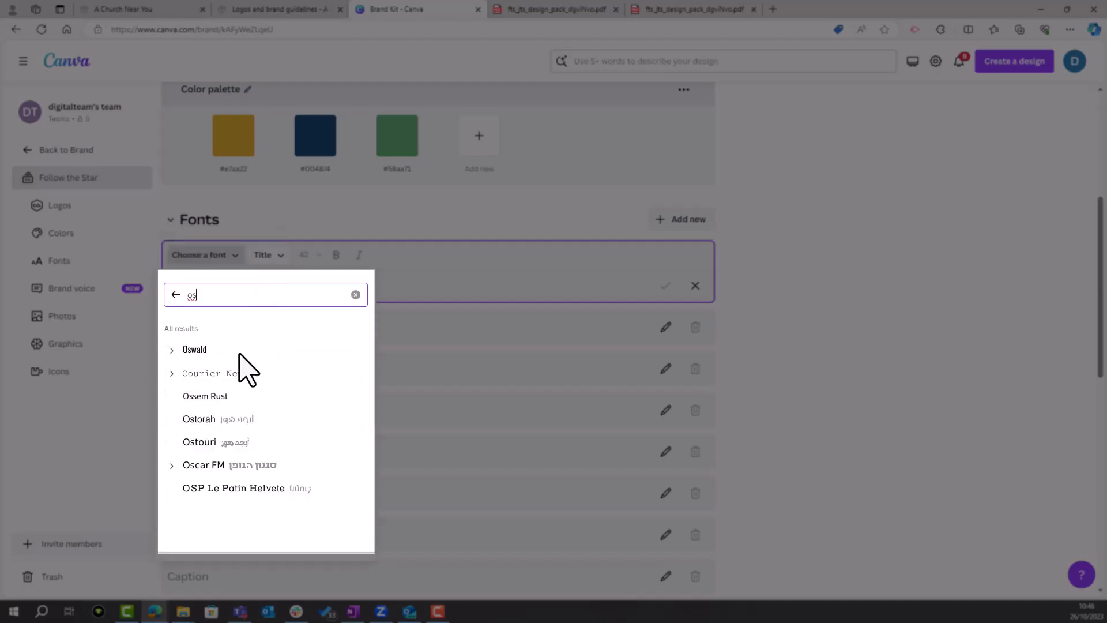
{"action": "left_click", "coordinate": [198, 350]}
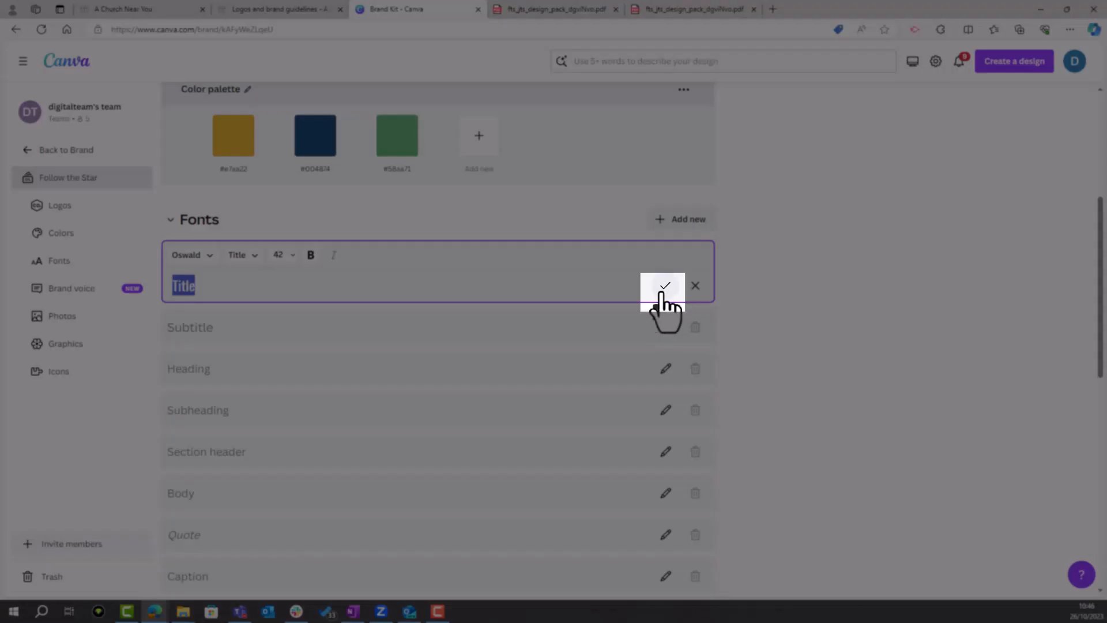
{"action": "left_click", "coordinate": [664, 286]}
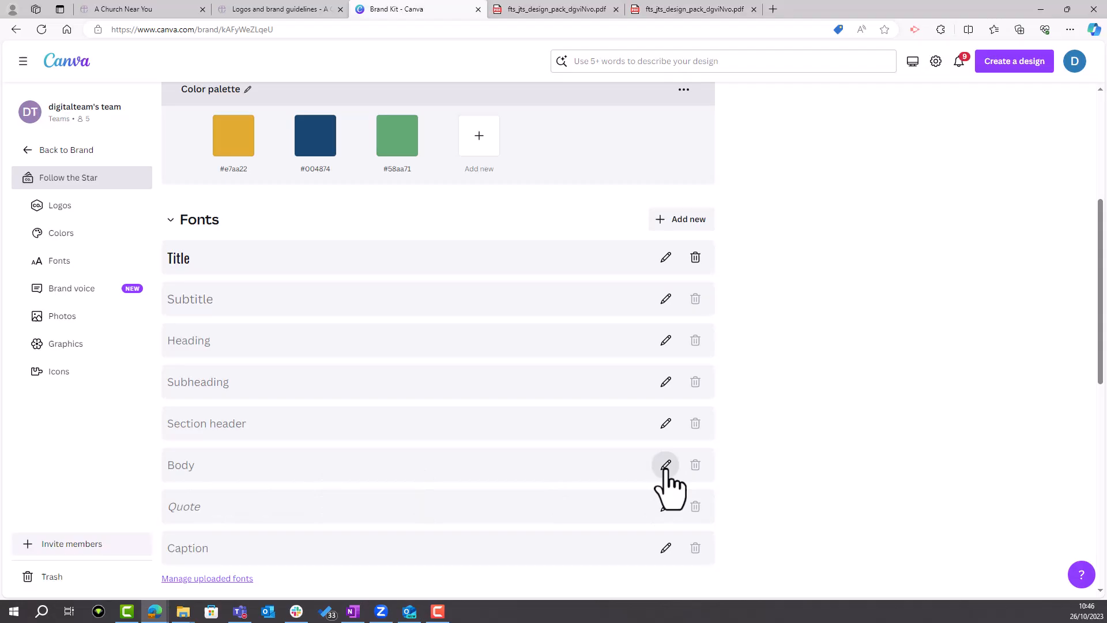
Set the Body style's font to Nunito and save it.
{"action": "left_click", "coordinate": [665, 466]}
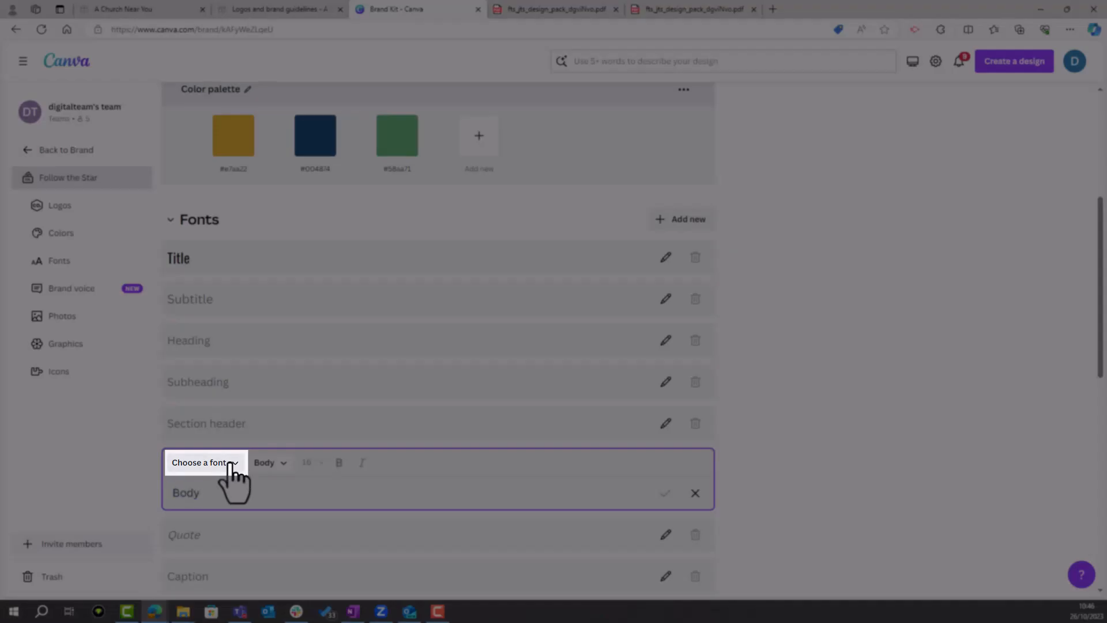
{"action": "left_click", "coordinate": [232, 463]}
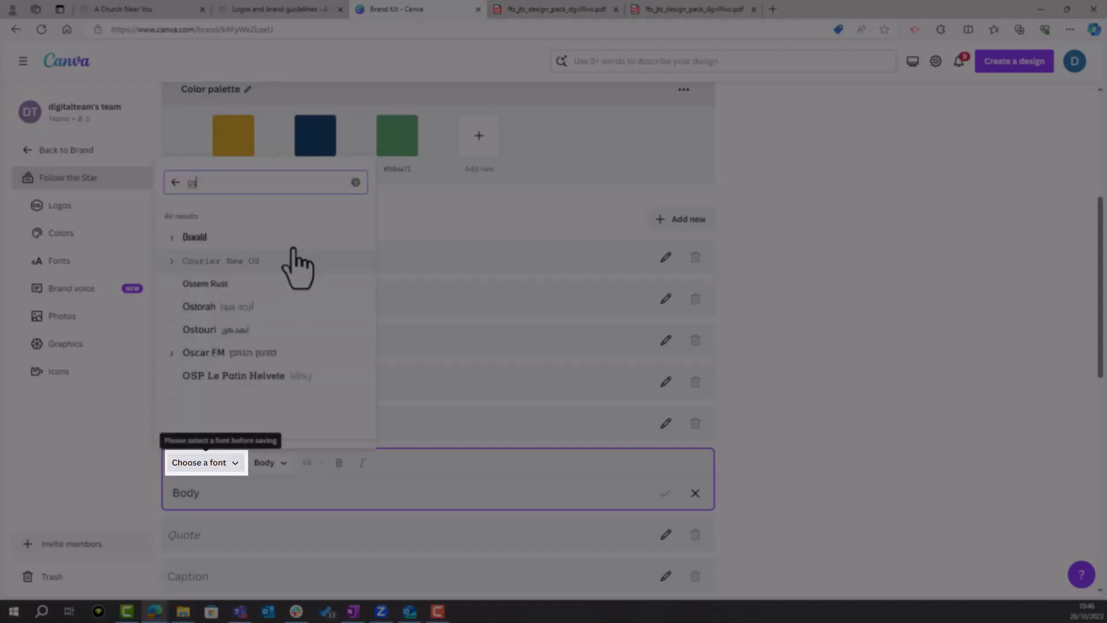
{"action": "left_click_drag", "start_coordinate": [248, 185], "coordinate": [189, 190]}
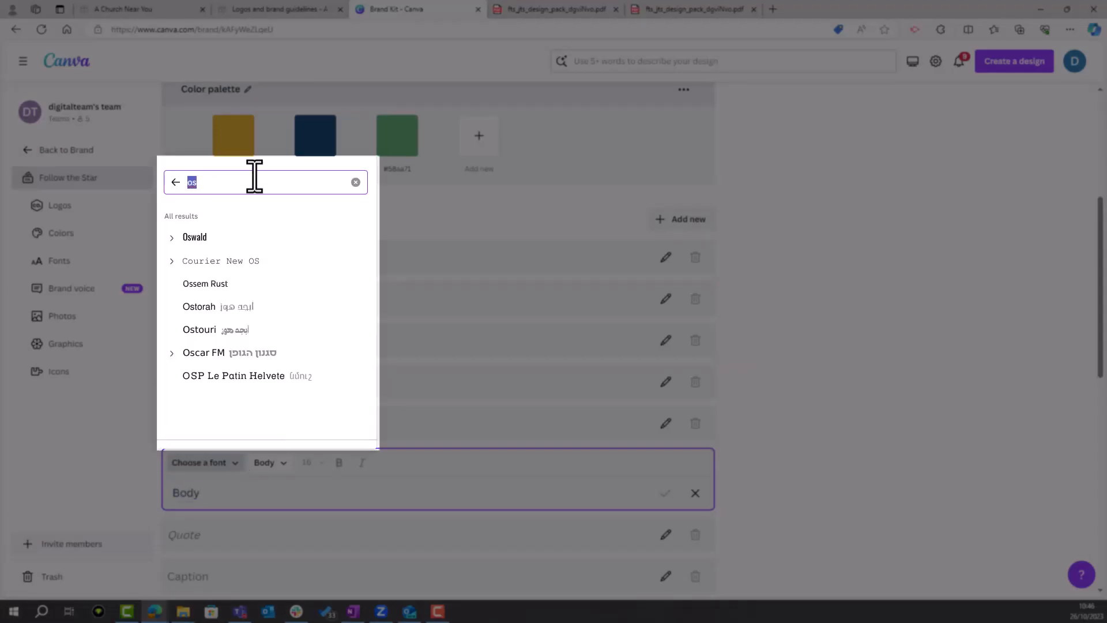
{"action": "type", "text": "nun"}
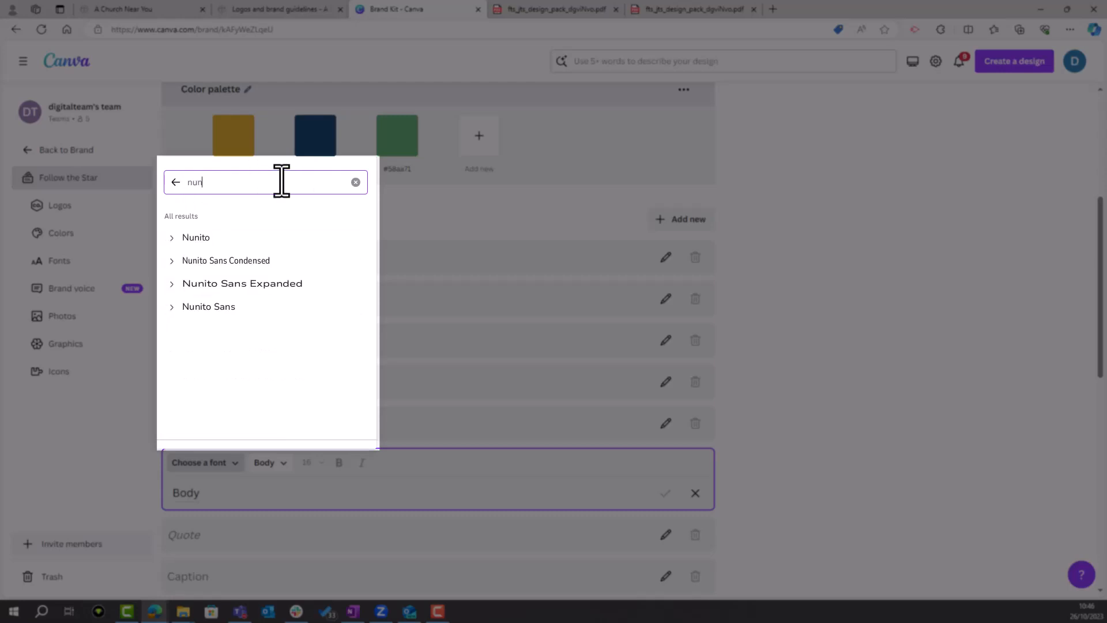
{"action": "left_click", "coordinate": [226, 237]}
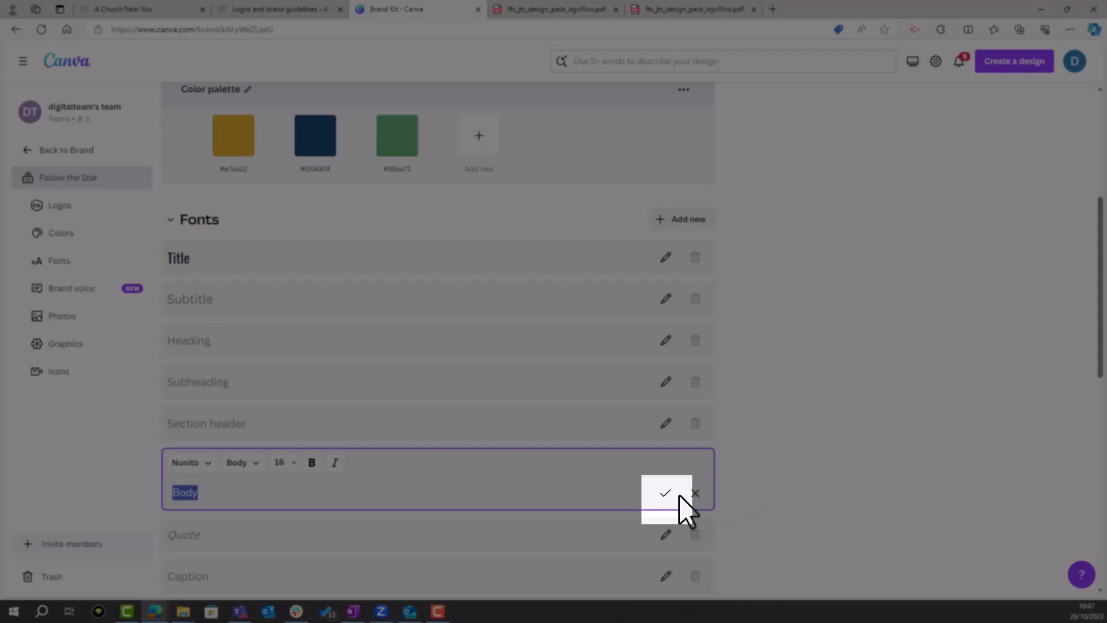
{"action": "left_click", "coordinate": [665, 494]}
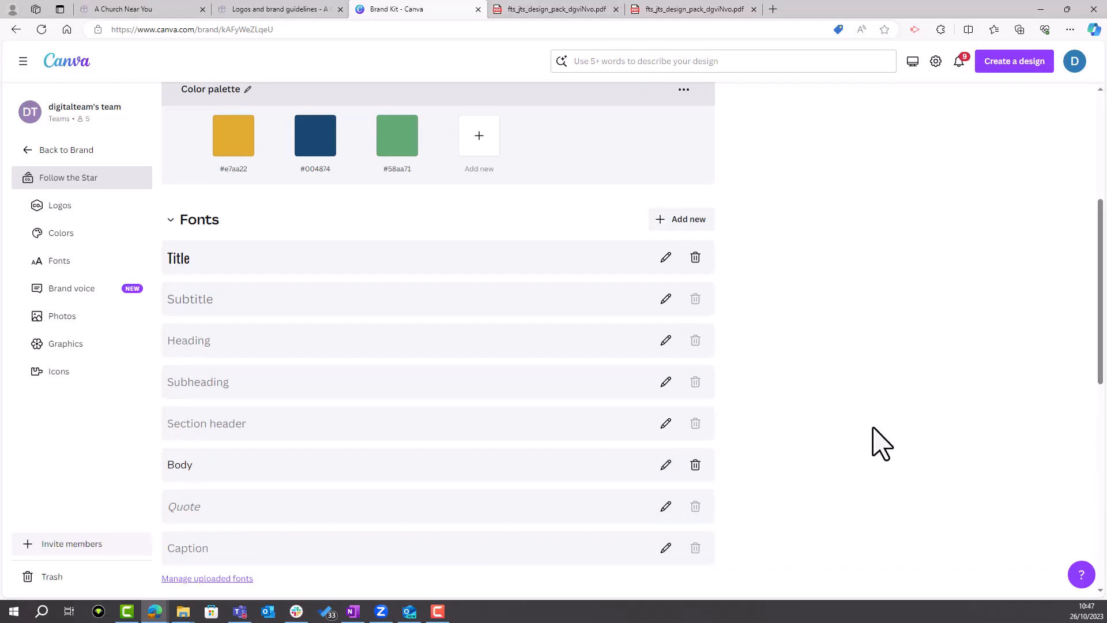
Look over the rest of the brand kit and create a new Facebook Post (Landscape) design.
{"action": "scroll", "coordinate": [873, 427], "scroll_direction": "down", "scroll_amount": 1}
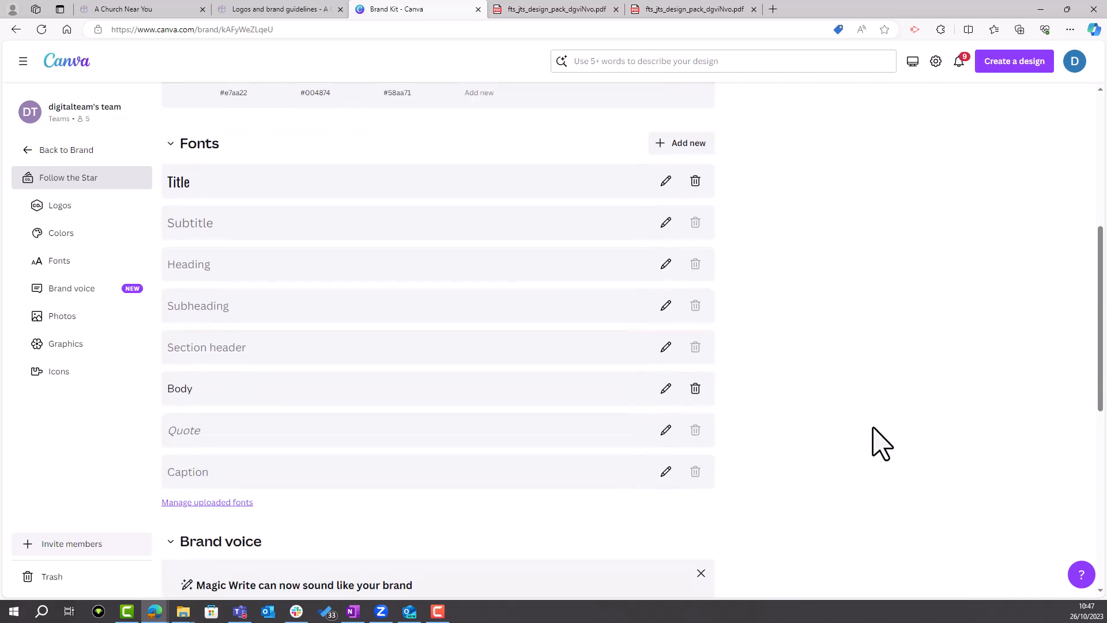
{"action": "scroll", "coordinate": [853, 396], "scroll_direction": "down", "scroll_amount": 5}
{"action": "scroll", "coordinate": [854, 397], "scroll_direction": "down", "scroll_amount": 3}
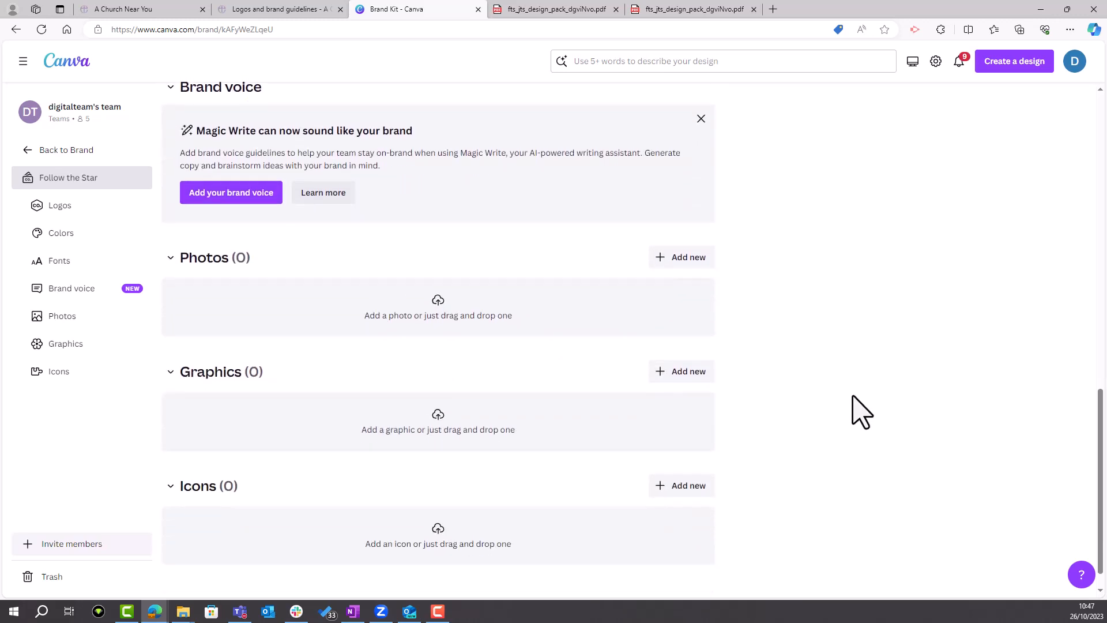
{"action": "scroll", "coordinate": [853, 397], "scroll_direction": "up", "scroll_amount": 6}
{"action": "scroll", "coordinate": [853, 397], "scroll_direction": "up", "scroll_amount": 8}
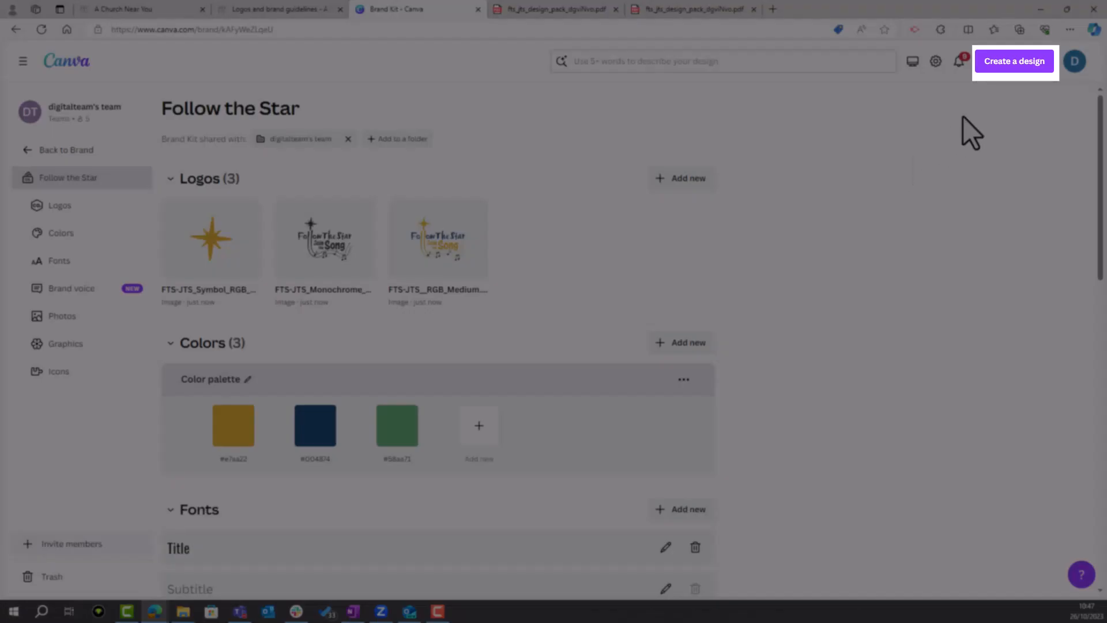
{"action": "left_click", "coordinate": [1009, 70]}
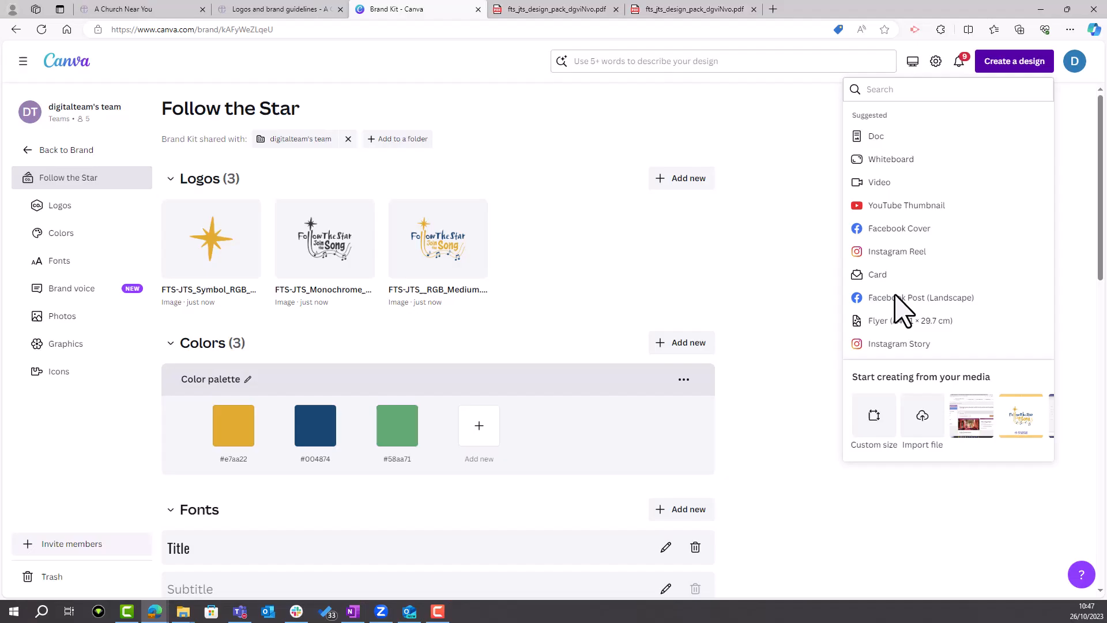
{"action": "left_click", "coordinate": [895, 298]}
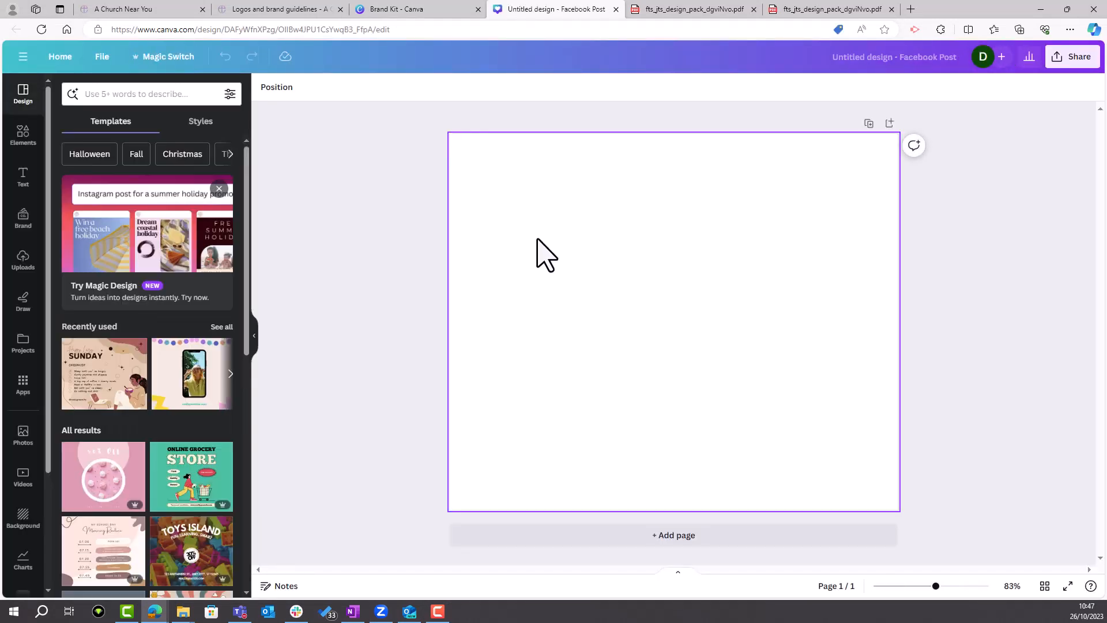
Open the background color options for the blank page and switch the brand kit to Follow the Star.
{"action": "left_click", "coordinate": [536, 238]}
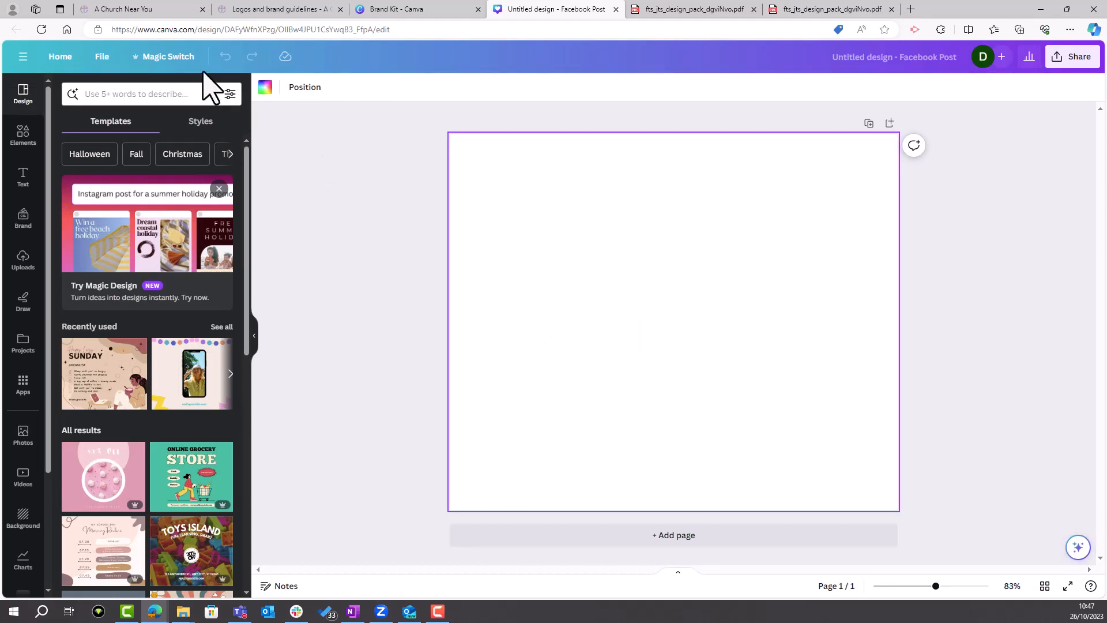
{"action": "left_click", "coordinate": [265, 90]}
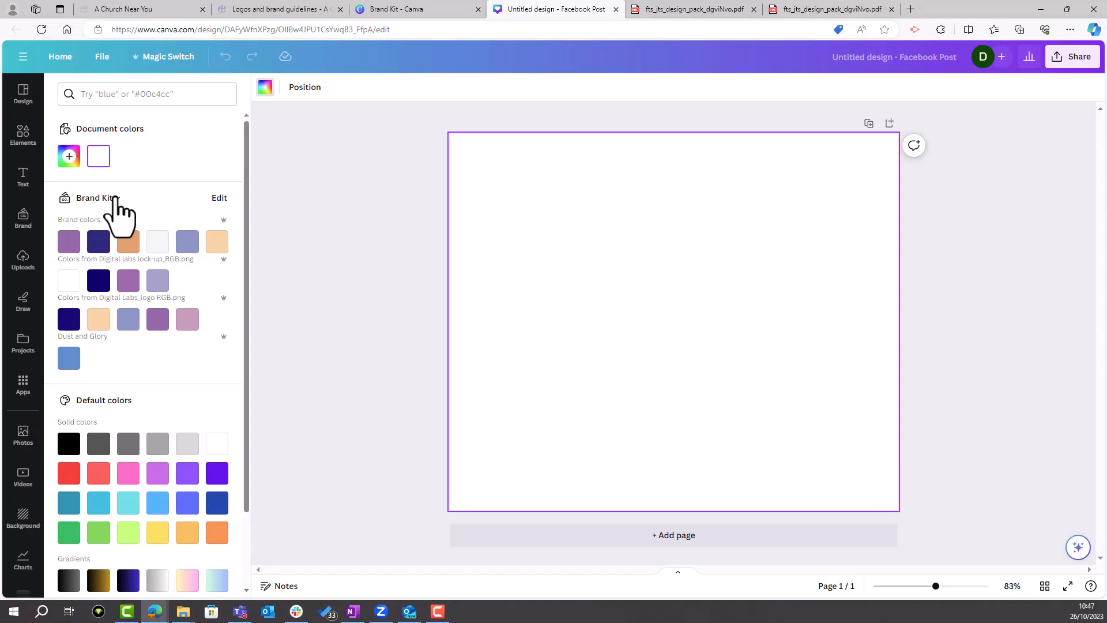
{"action": "left_click", "coordinate": [114, 198]}
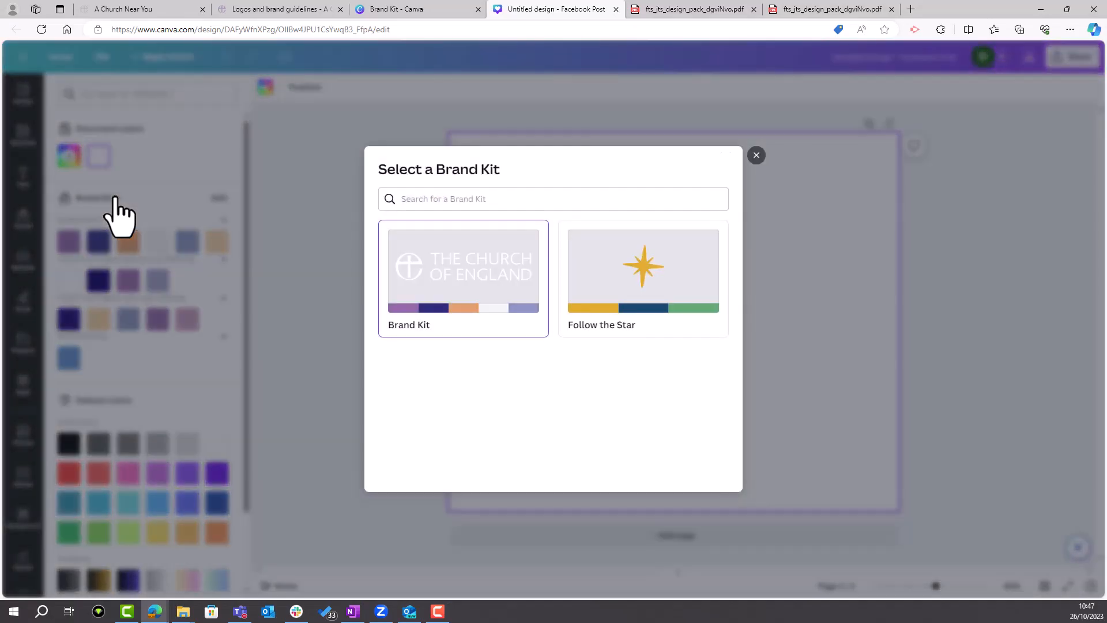
{"action": "left_click", "coordinate": [645, 304]}
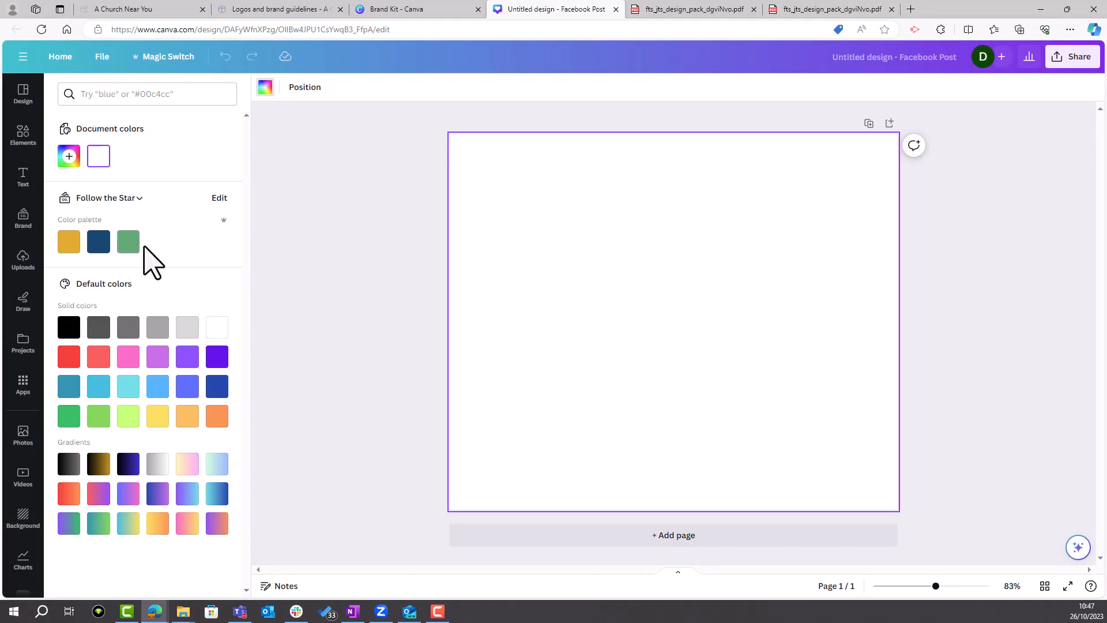
Try the brand palette's dark blue and green as the page background, and settle on the golden yellow.
{"action": "left_click", "coordinate": [98, 242]}
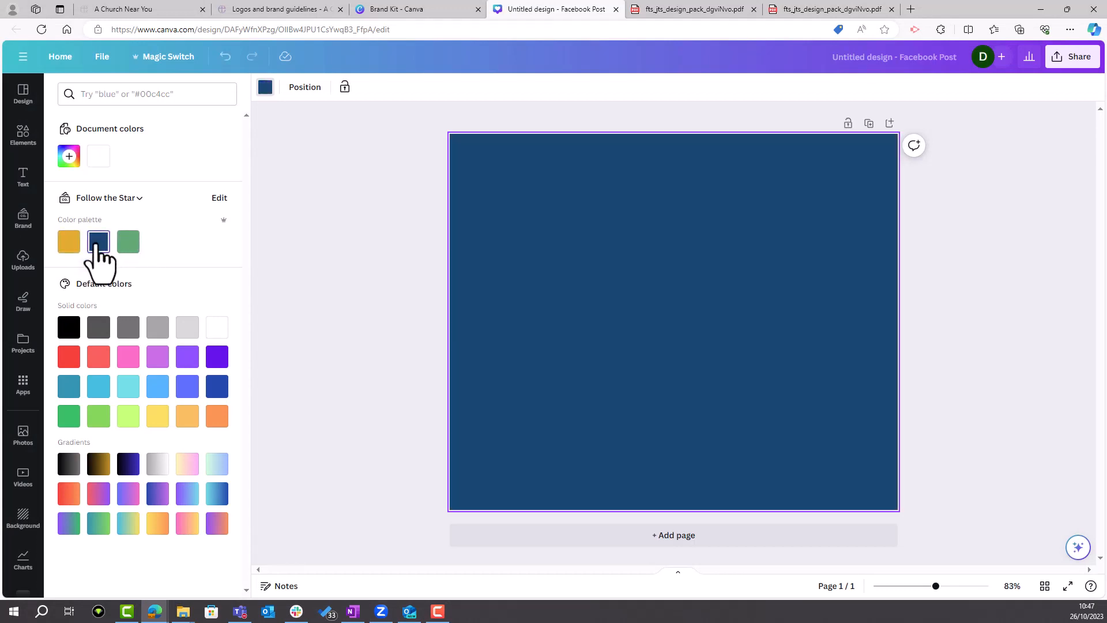
{"action": "left_click", "coordinate": [128, 242]}
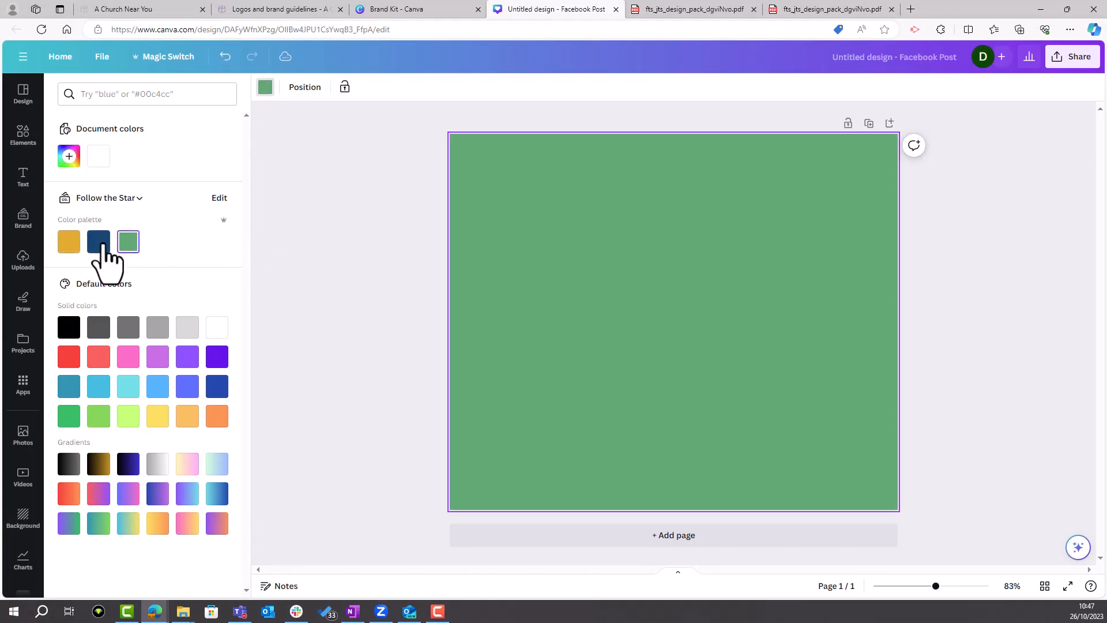
{"action": "left_click", "coordinate": [68, 242]}
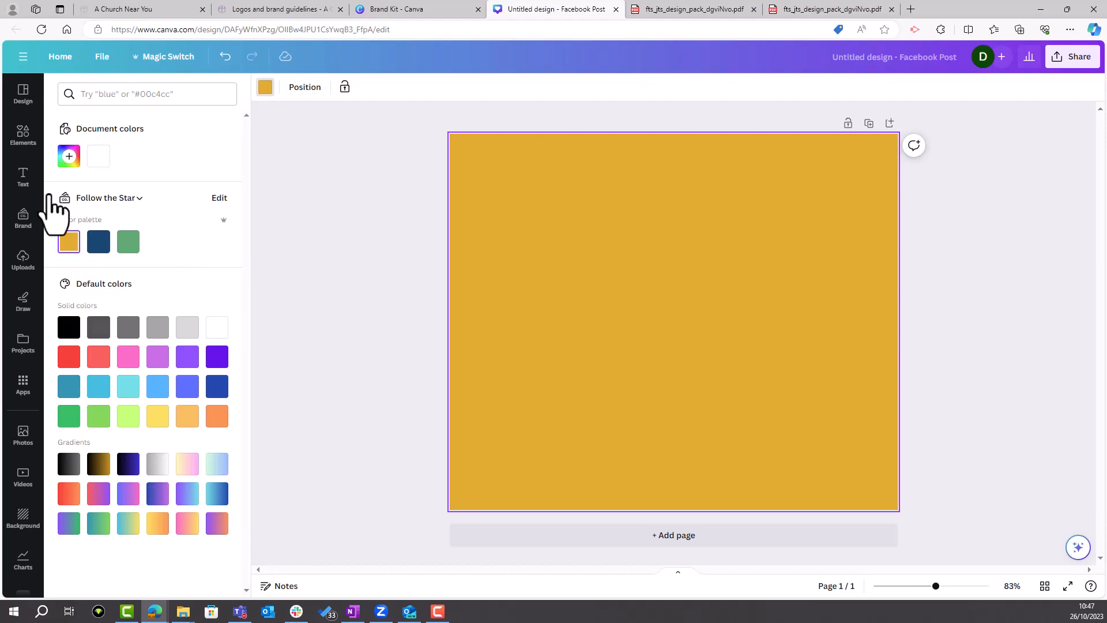
Add a heading in the brand kit's Title style reading "Christmas Carol Service" to the page.
{"action": "left_click", "coordinate": [23, 176]}
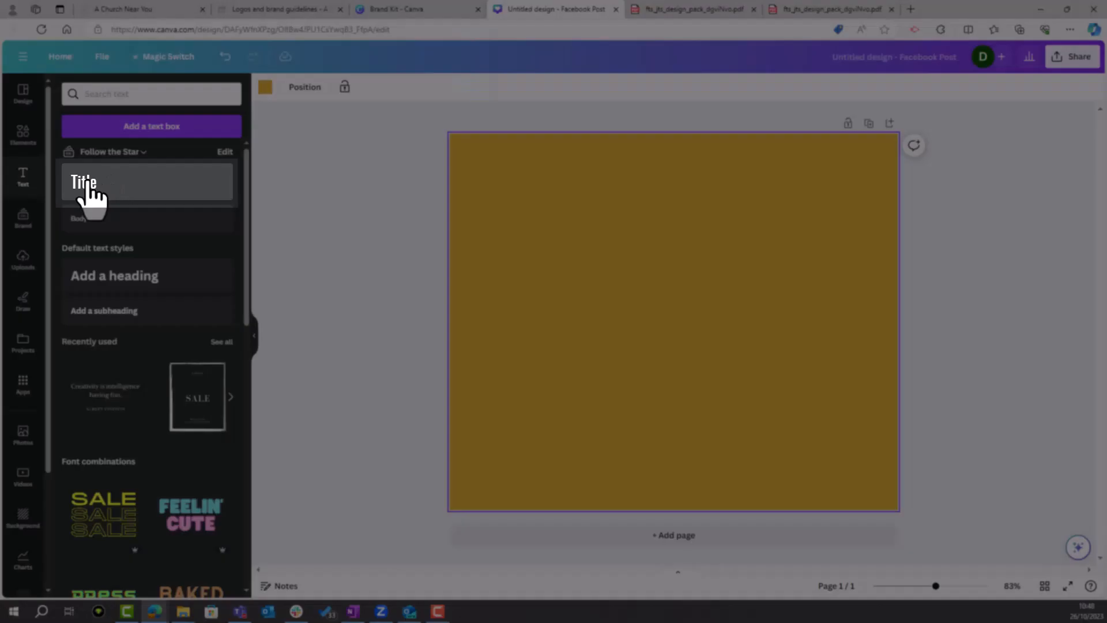
{"action": "left_click", "coordinate": [89, 187]}
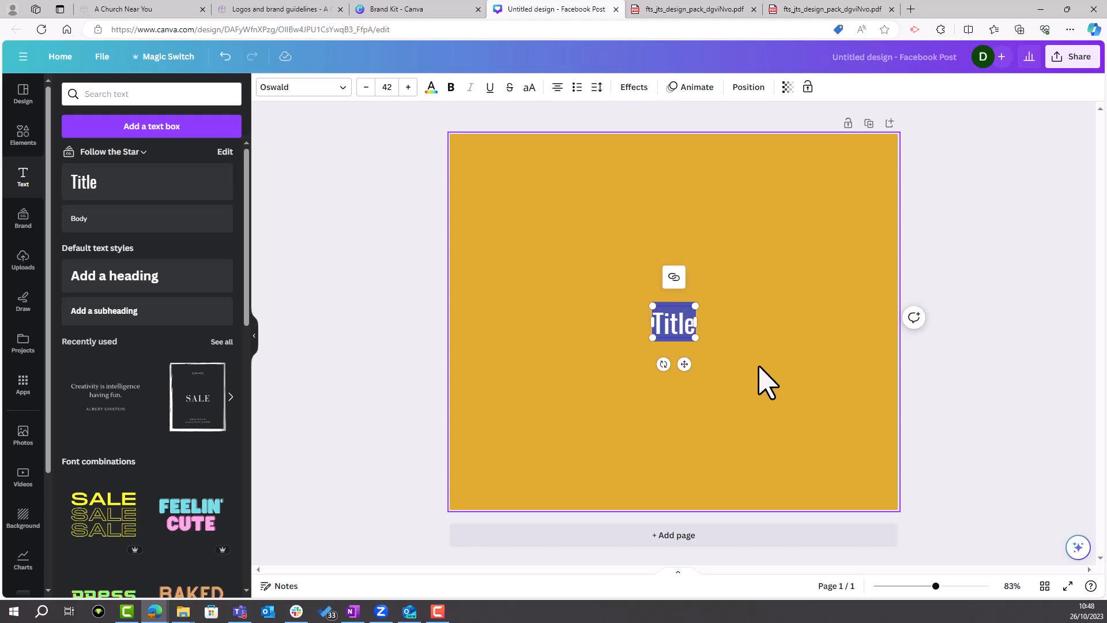
{"action": "type", "text": "Chr"}
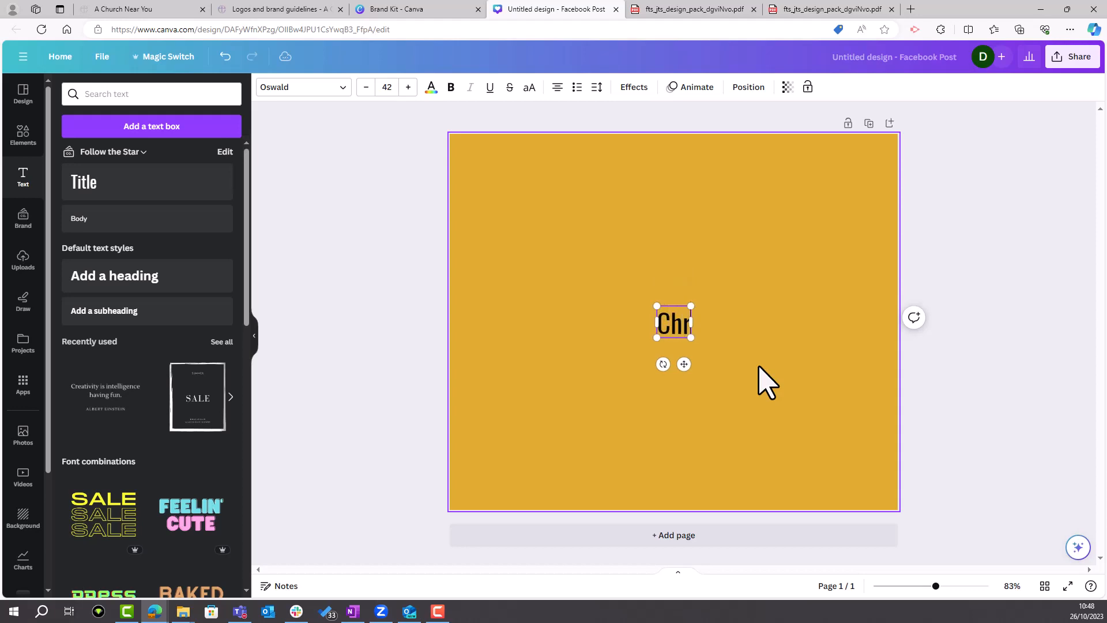
{"action": "type", "text": "istmas Carol Service"}
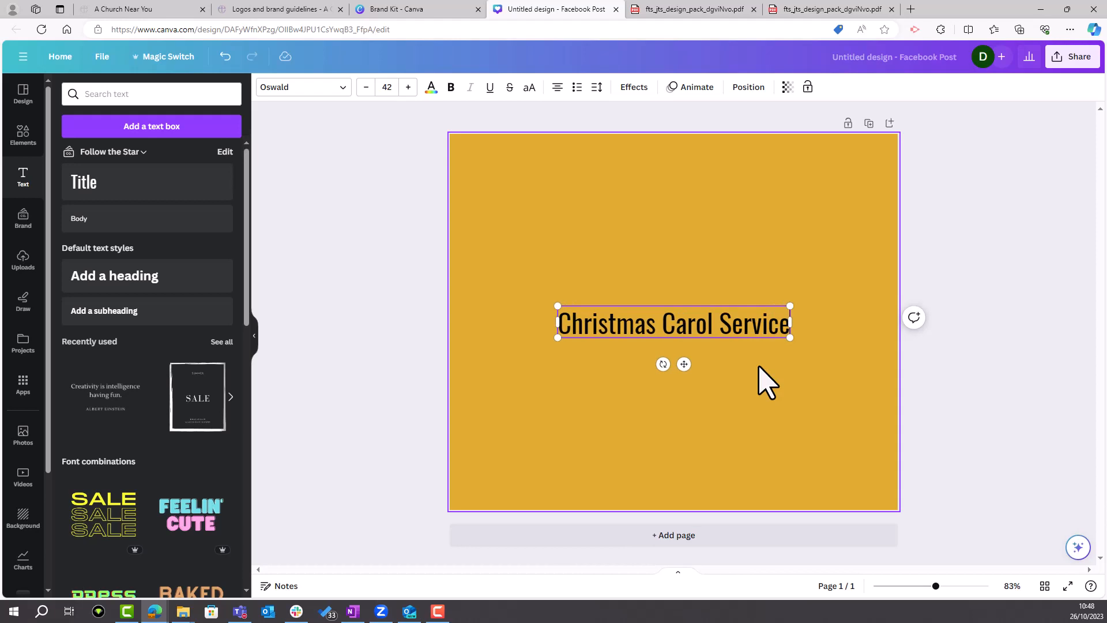
{"action": "left_click", "coordinate": [765, 382]}
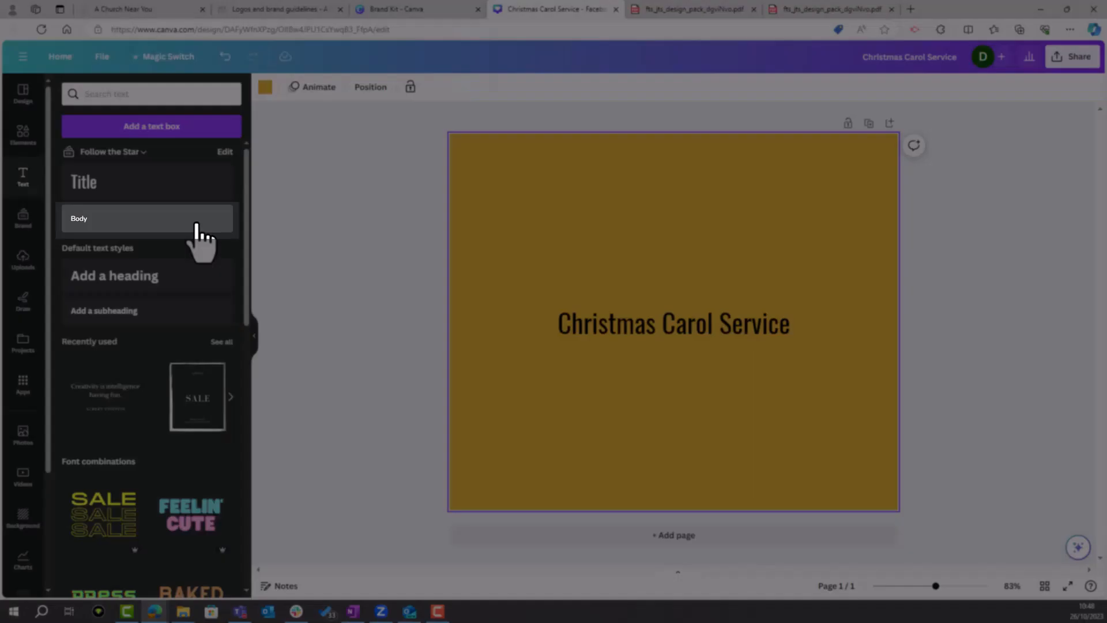
Add text in the brand kit's Body style reading "17 December" and place it just below the heading.
{"action": "left_click", "coordinate": [196, 225]}
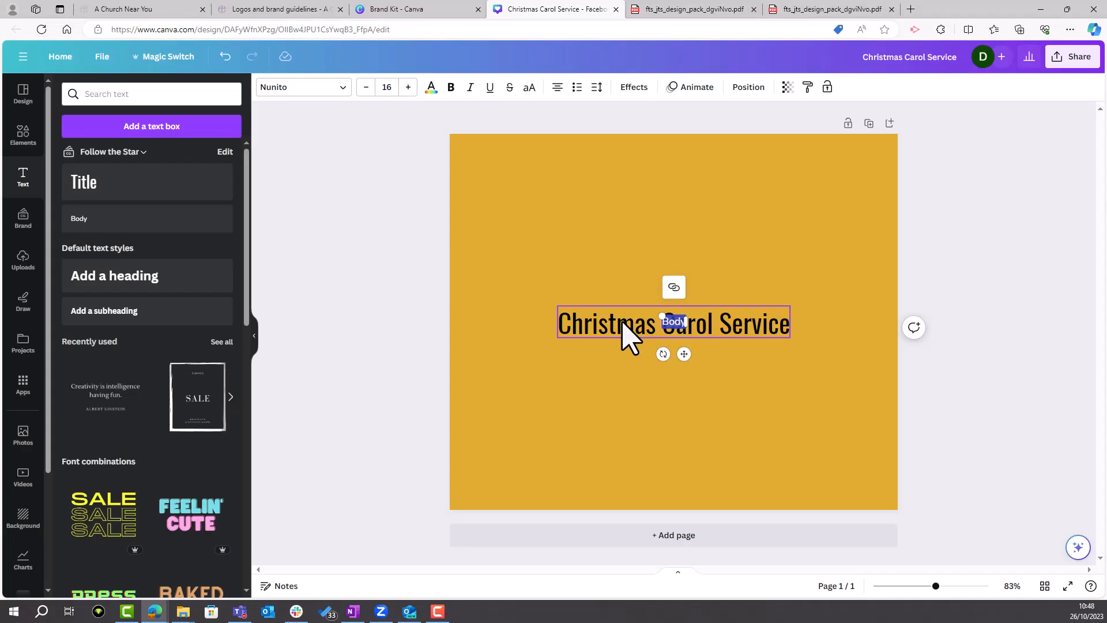
{"action": "type", "text": "17 December"}
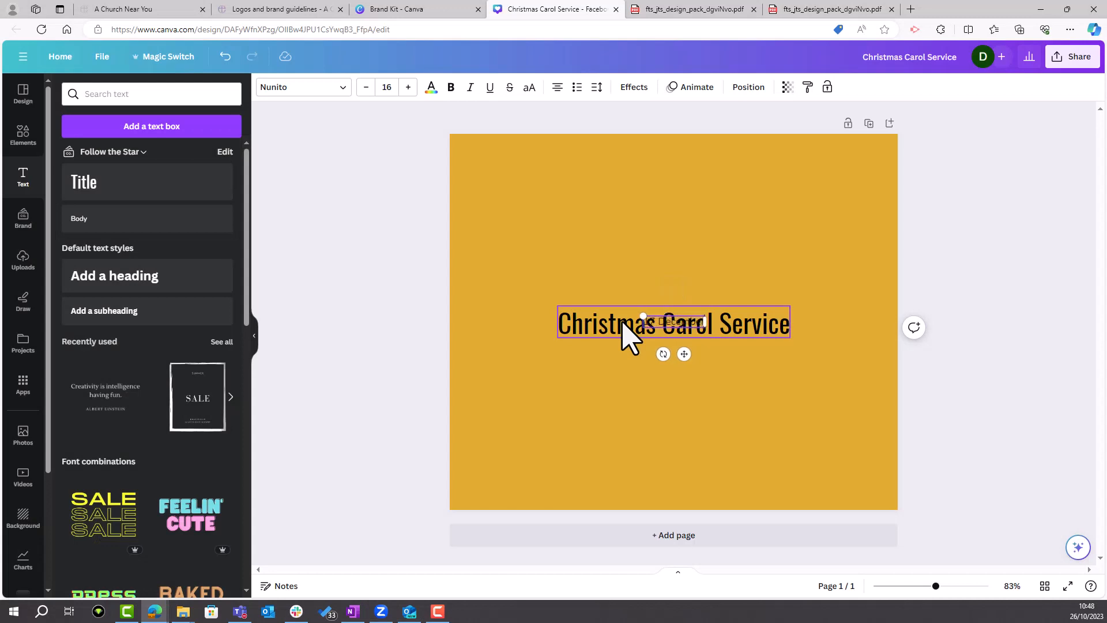
{"action": "left_click_drag", "start_coordinate": [682, 353], "coordinate": [693, 388]}
{"action": "left_click", "coordinate": [719, 392]}
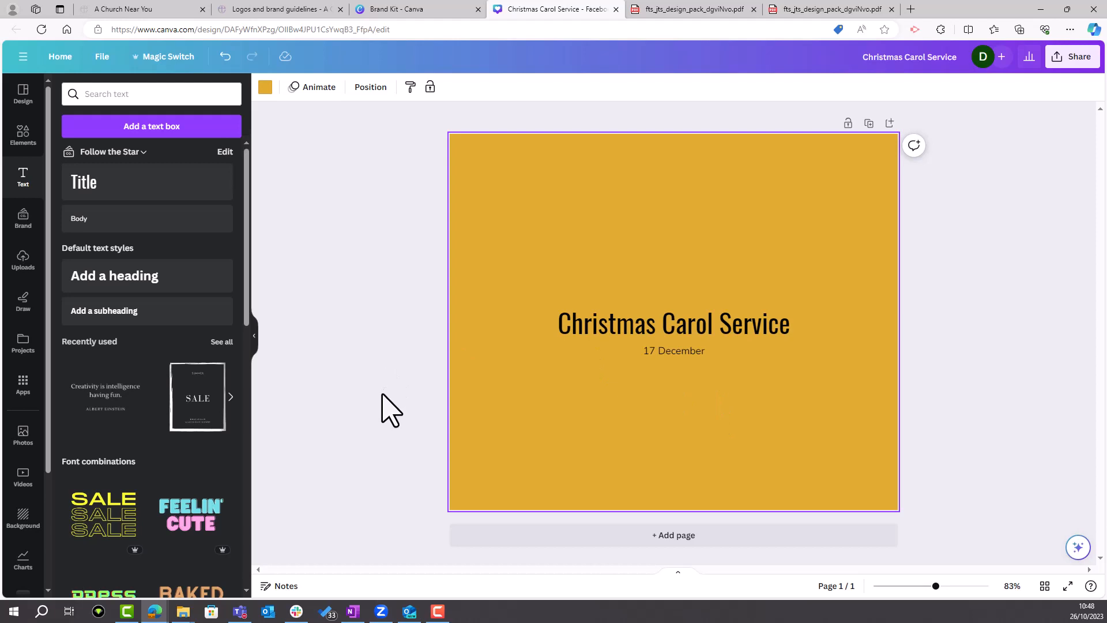
Insert the monochrome Follow the Star logo from the brand kit's full set of logos.
{"action": "left_click", "coordinate": [23, 218]}
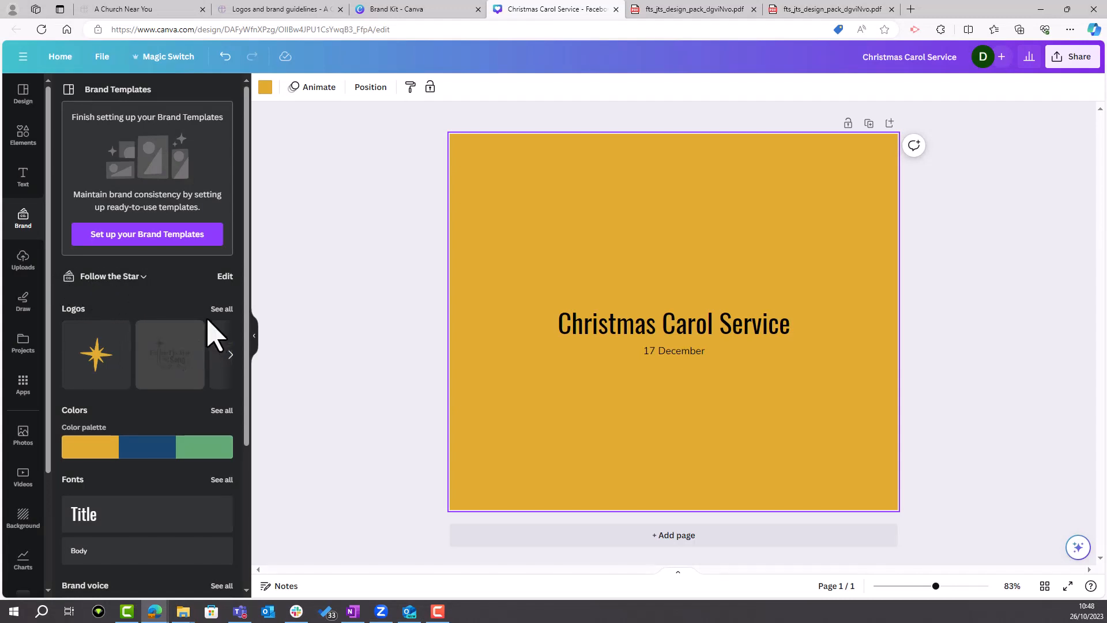
{"action": "left_click", "coordinate": [222, 309]}
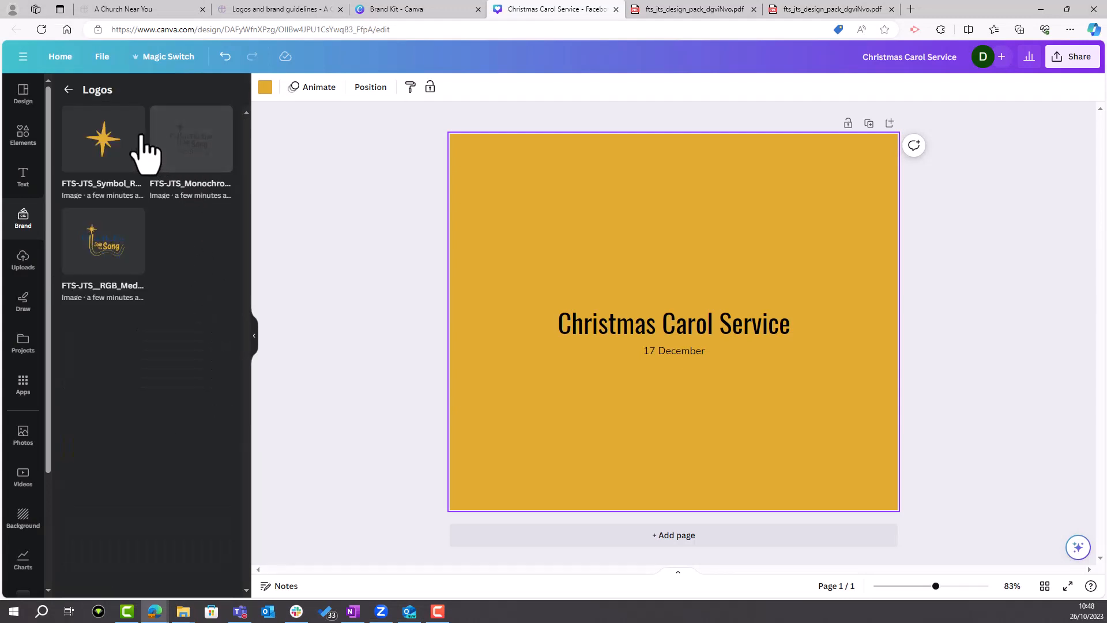
{"action": "left_click", "coordinate": [194, 163]}
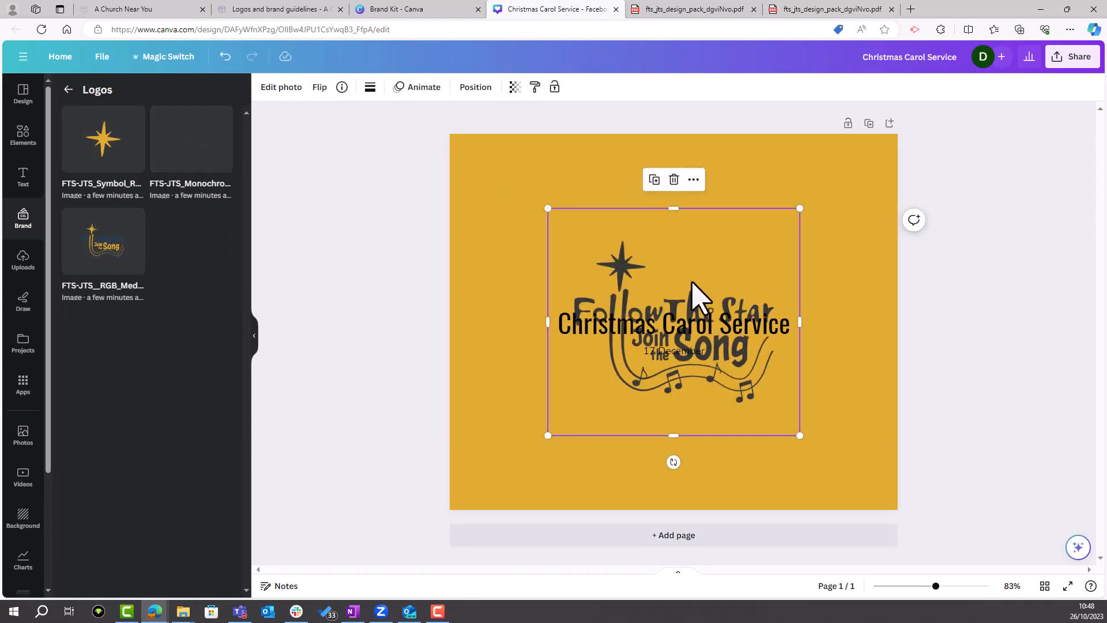
Shrink the monochrome logo to fit above the heading and center it there horizontally on the page.
{"action": "left_click_drag", "start_coordinate": [699, 296], "coordinate": [682, 241]}
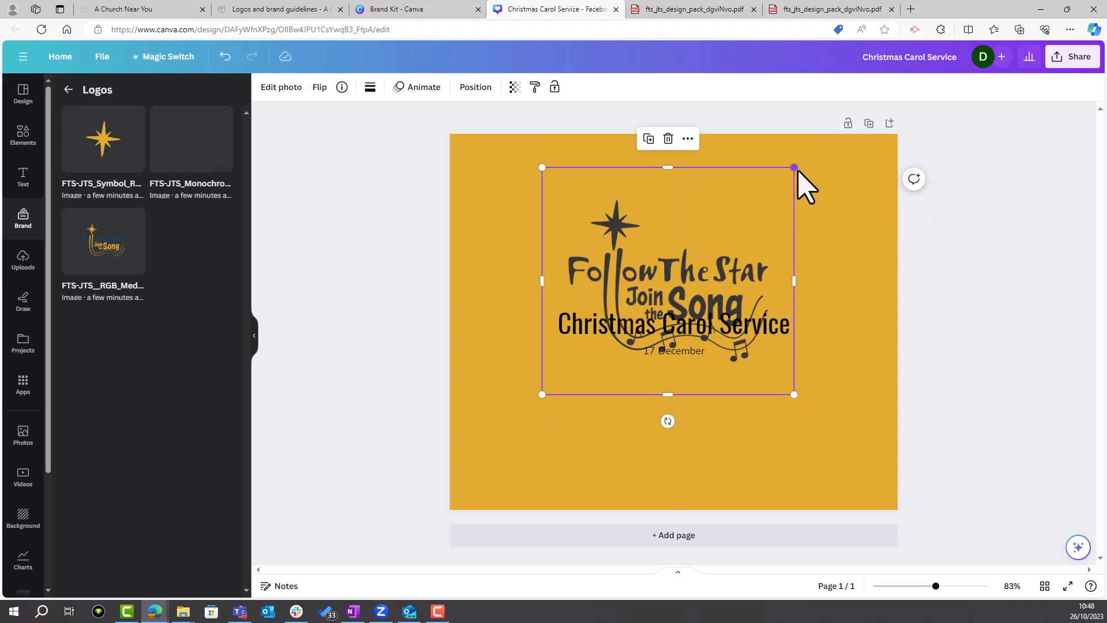
{"action": "left_click_drag", "start_coordinate": [797, 167], "coordinate": [717, 235]}
{"action": "left_click_drag", "start_coordinate": [648, 302], "coordinate": [689, 200]}
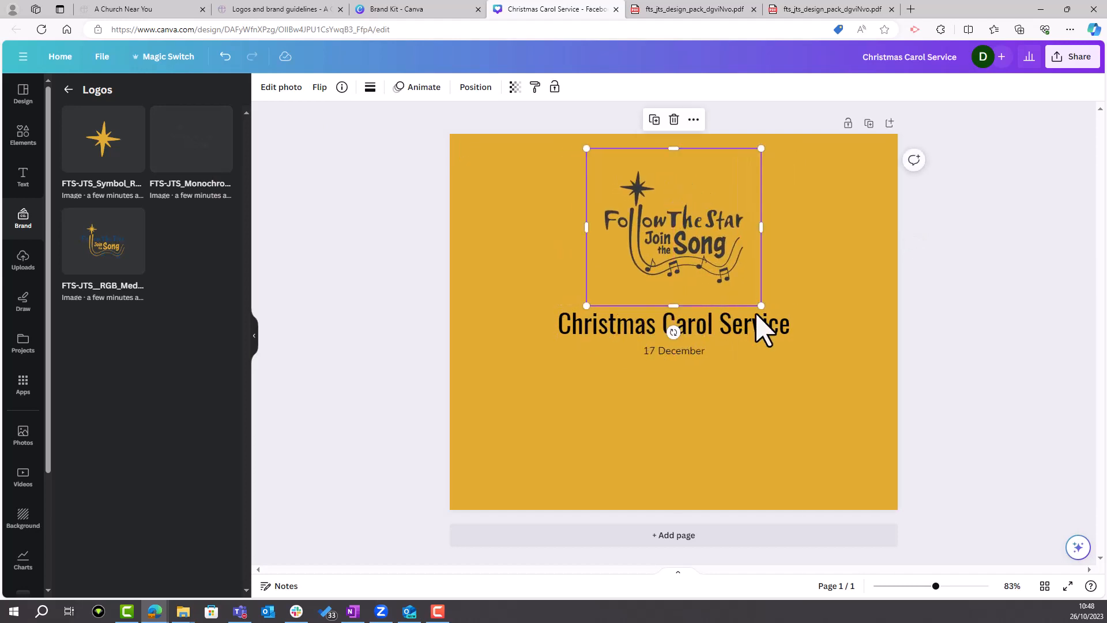
{"action": "left_click", "coordinate": [803, 430]}
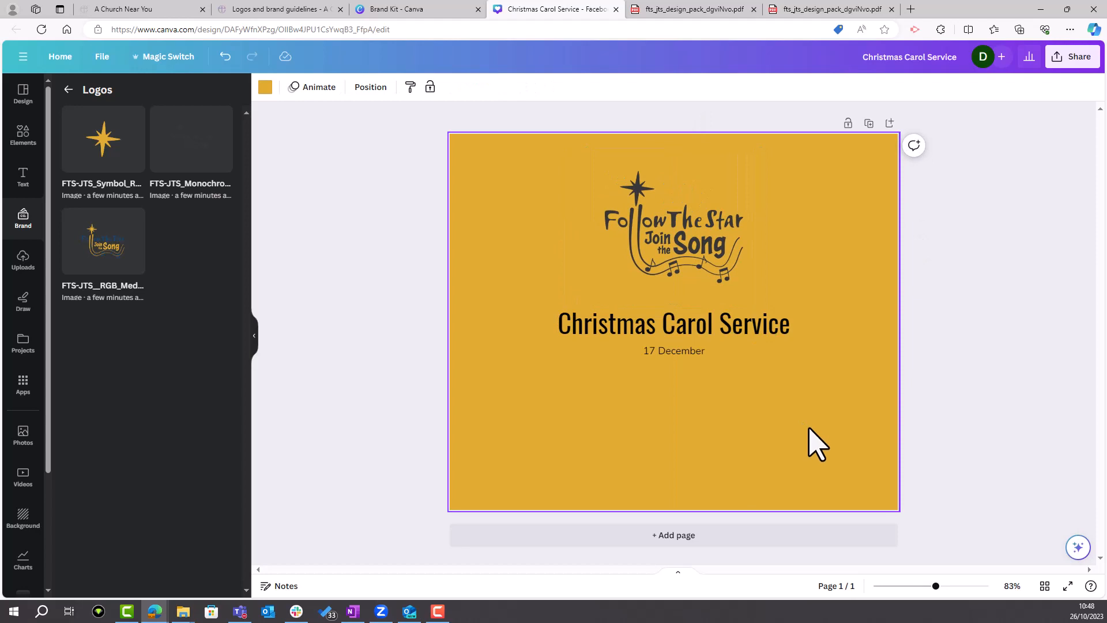